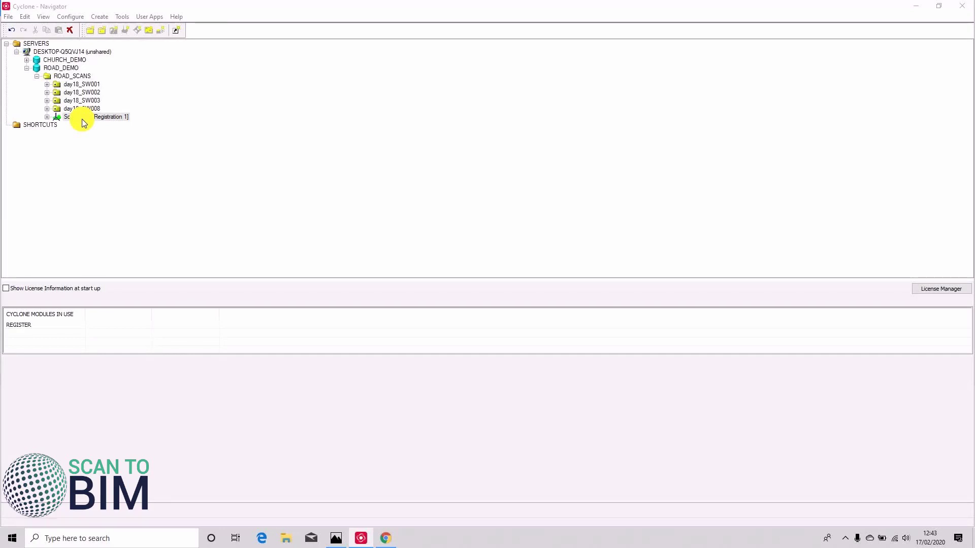
# Delete the existing ModelSpaces folder under ScanWorld [Registration 1].
pyautogui.doubleClick(82, 119)
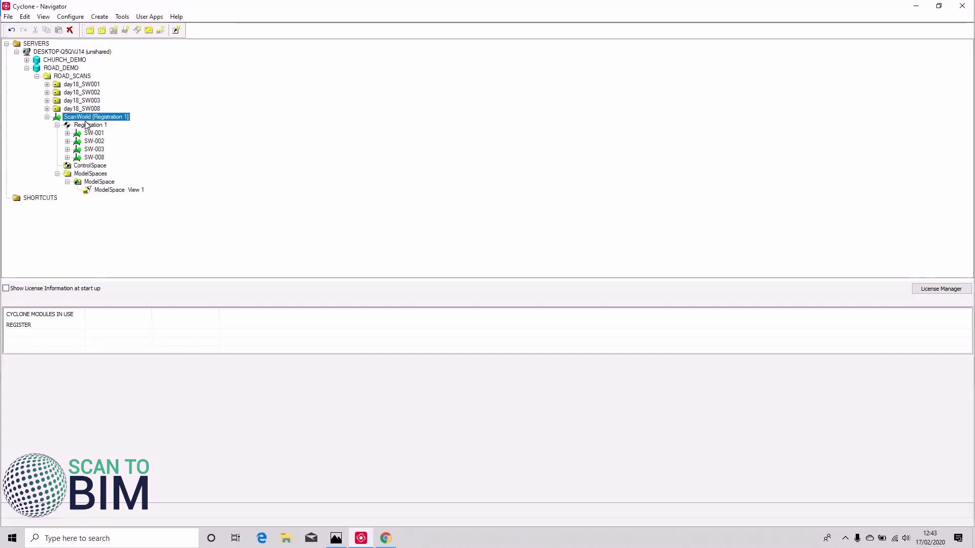
pyautogui.rightClick(84, 174)
pyautogui.click(118, 225)
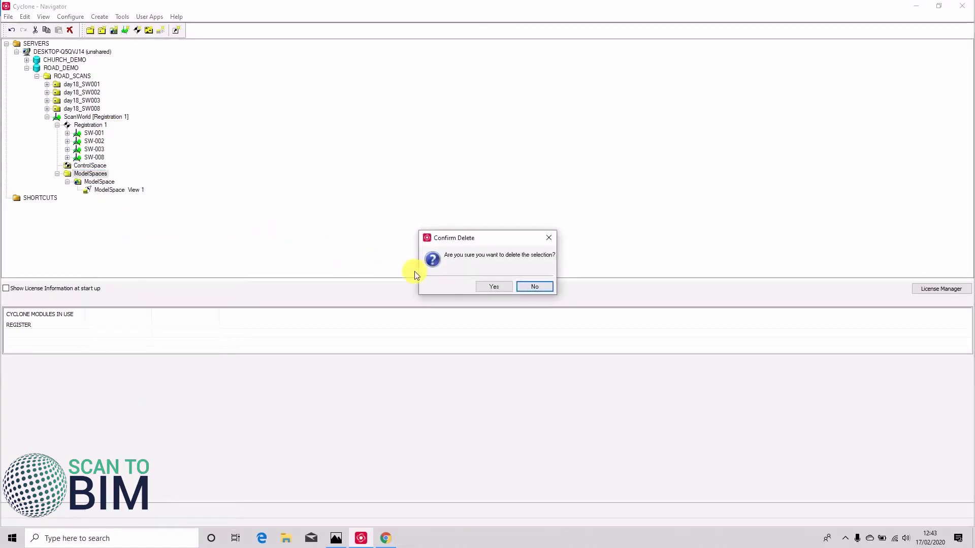
pyautogui.click(493, 287)
# Open Registration 1, unfreeze the registration and expand Group 1 to list its ScanWorlds.
pyautogui.doubleClick(89, 125)
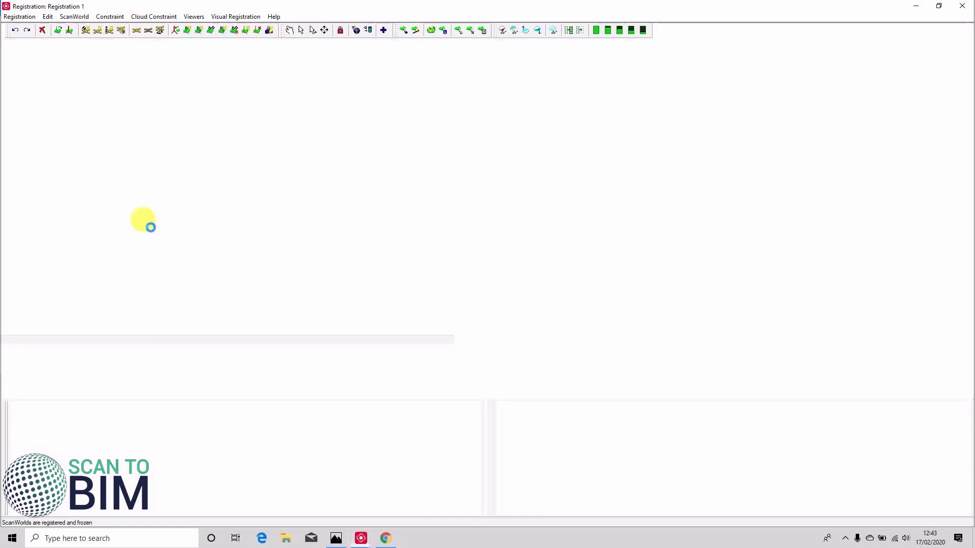
pyautogui.click(20, 16)
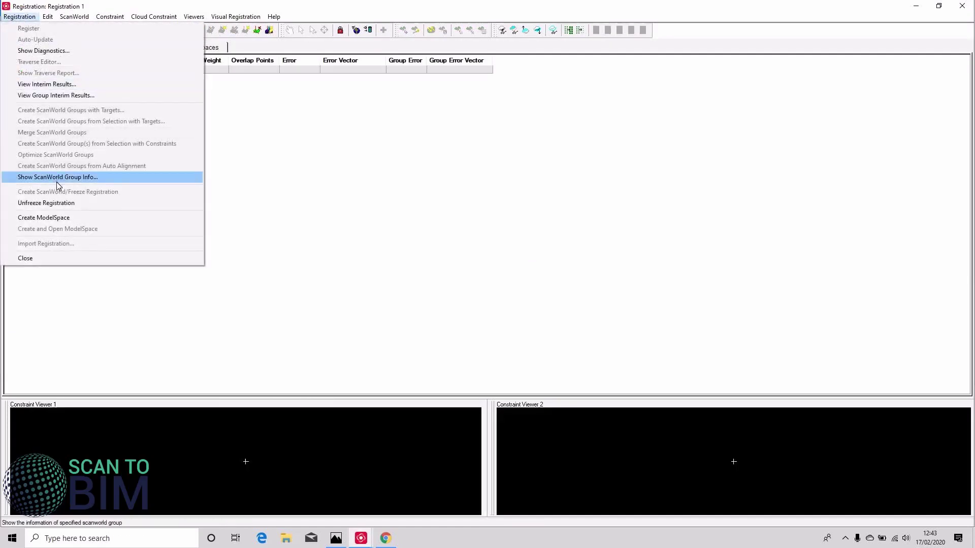
pyautogui.click(56, 203)
pyautogui.click(516, 289)
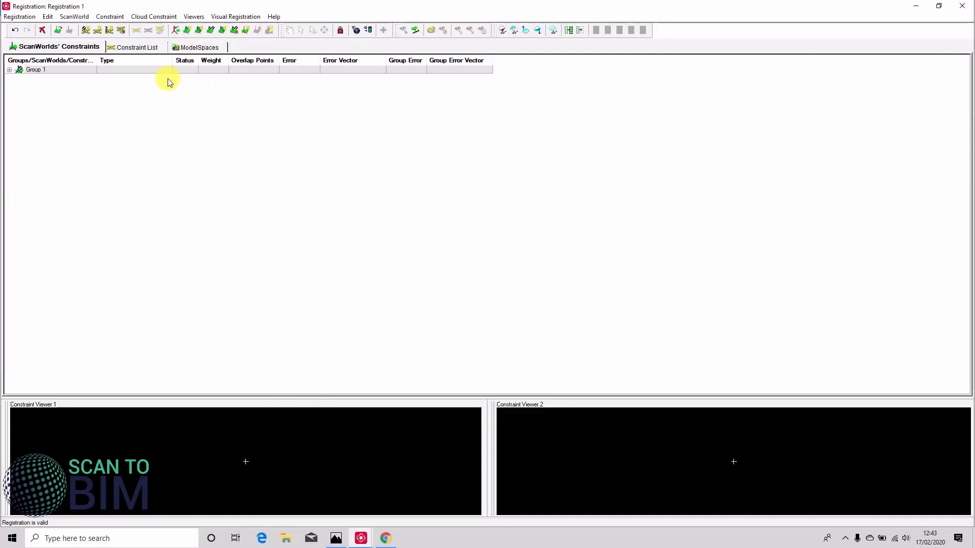
pyautogui.doubleClick(36, 70)
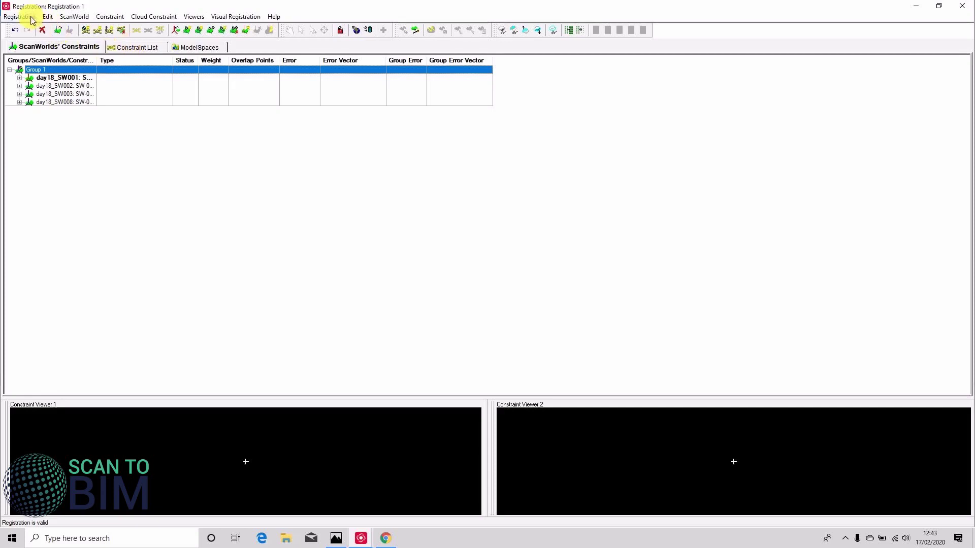
# Create the ScanWorld from Registration 1 and freeze the registration.
pyautogui.click(15, 16)
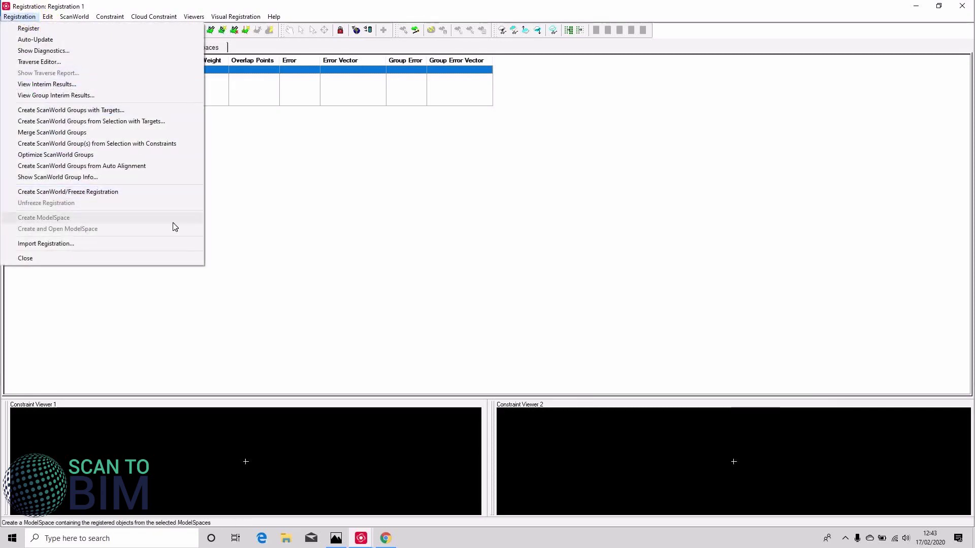
pyautogui.click(264, 204)
pyautogui.click(20, 16)
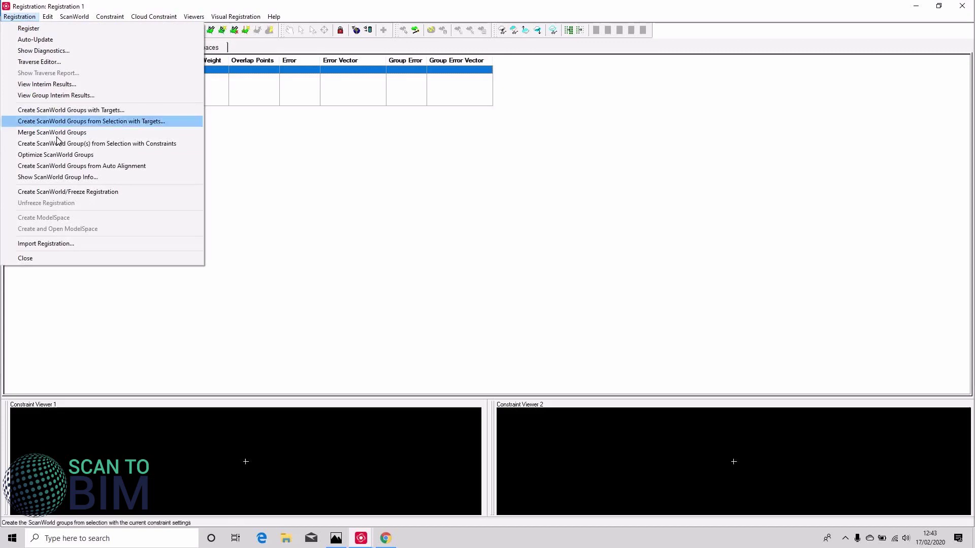
pyautogui.click(67, 194)
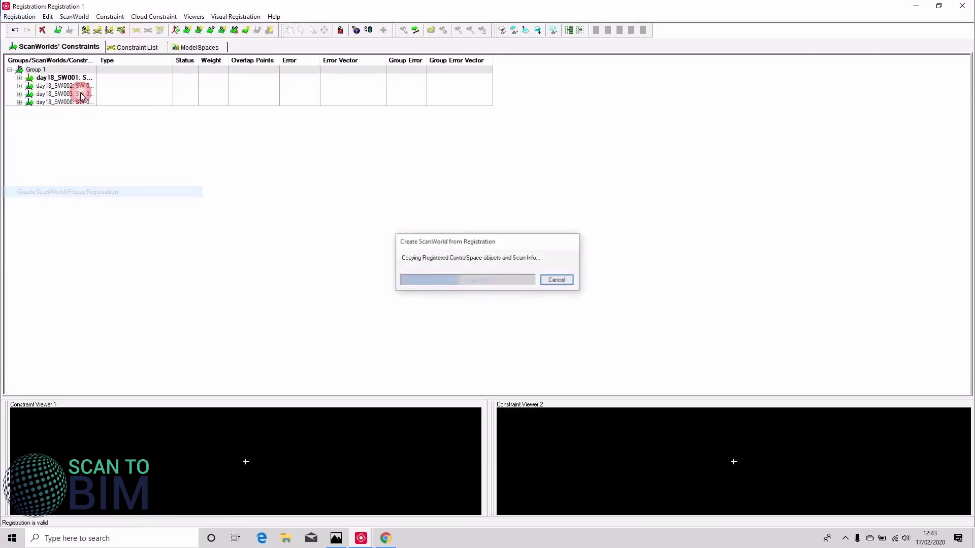
# Create a ModelSpace from the frozen registration and close the registration window.
pyautogui.click(19, 16)
pyautogui.click(43, 217)
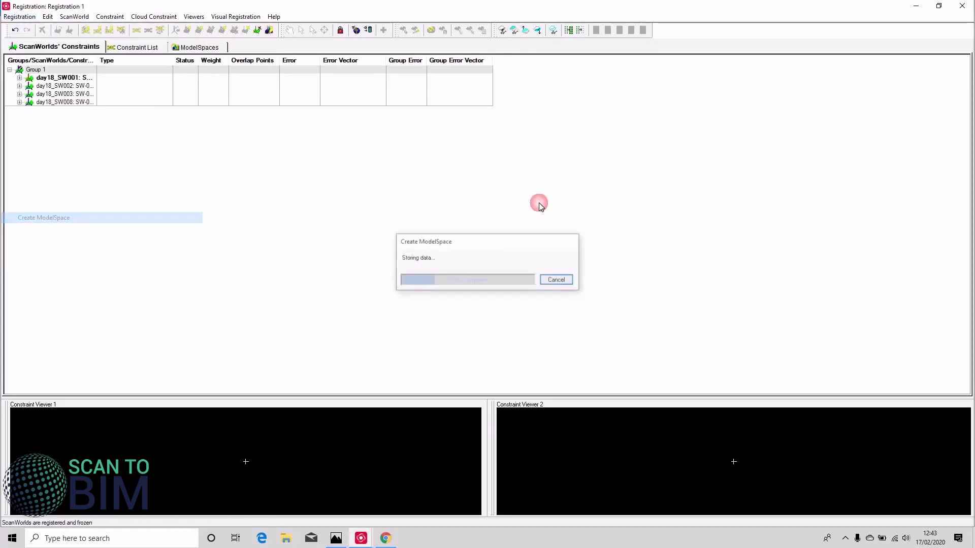
pyautogui.click(962, 5)
# Create a new ModelSpace View from the ModelSpace under ScanWorld [Registration 1] and open it.
pyautogui.doubleClick(98, 117)
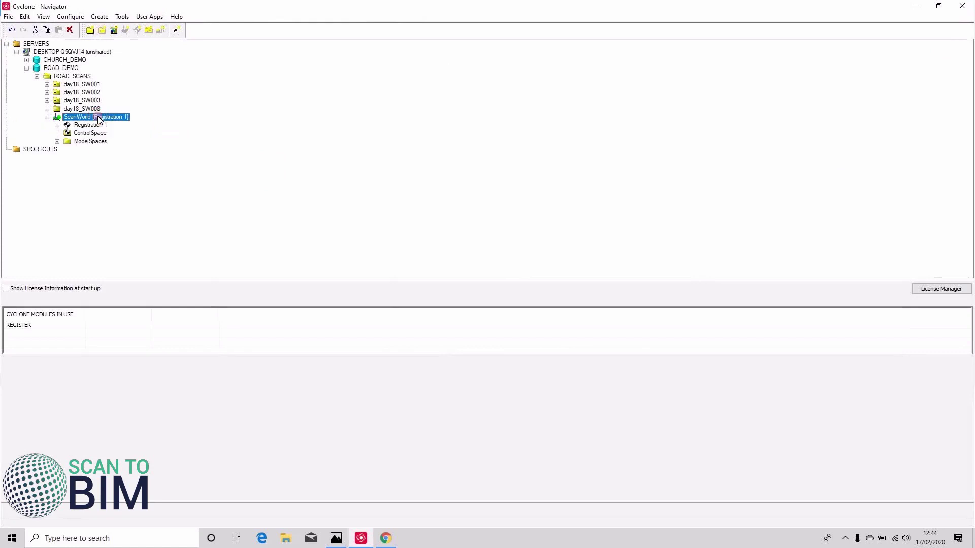
pyautogui.doubleClick(97, 142)
pyautogui.rightClick(102, 150)
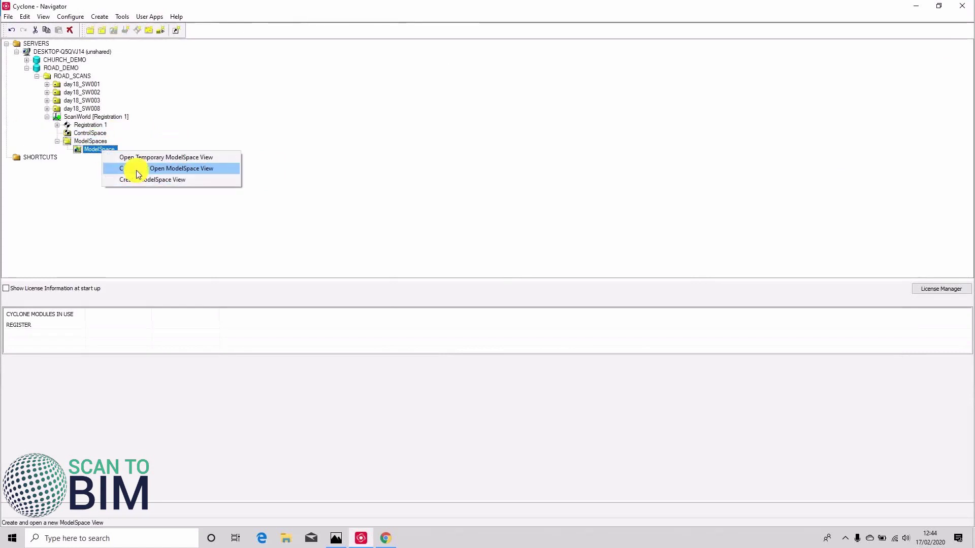
pyautogui.click(138, 173)
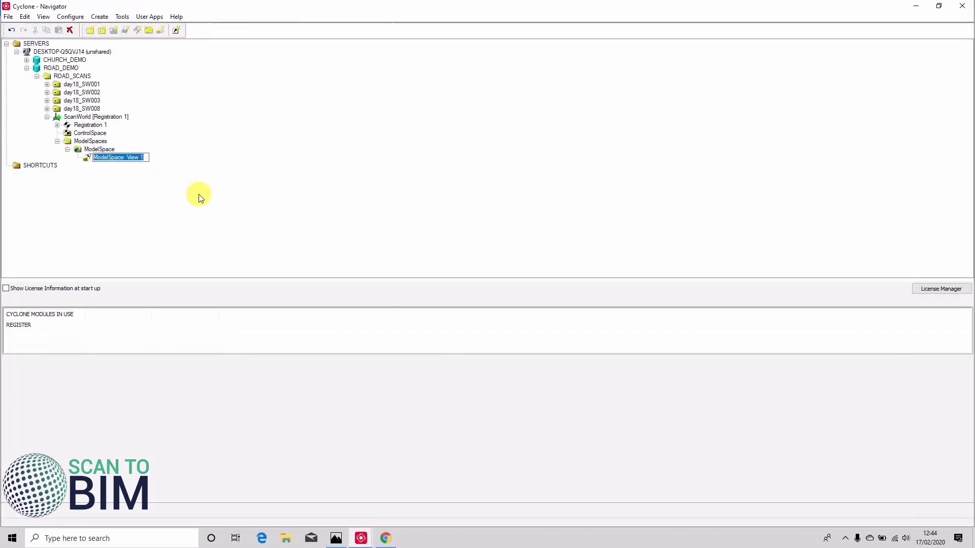
pyautogui.moveTo(359, 544)
pyautogui.click(407, 501)
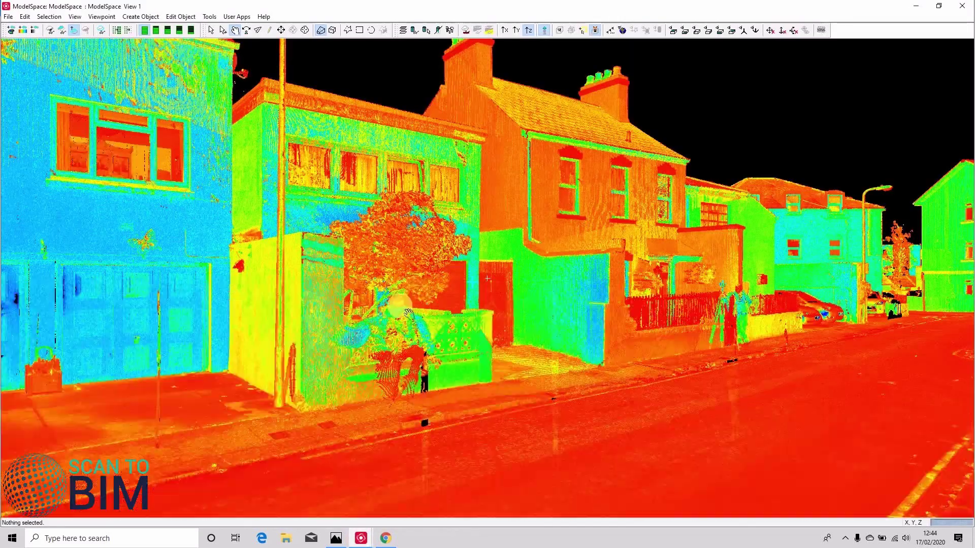
# Look down on the row of parked cars near the gate and switch the view to orthographic projection.
pyautogui.moveTo(539, 293); pyautogui.dragTo(551, 246)
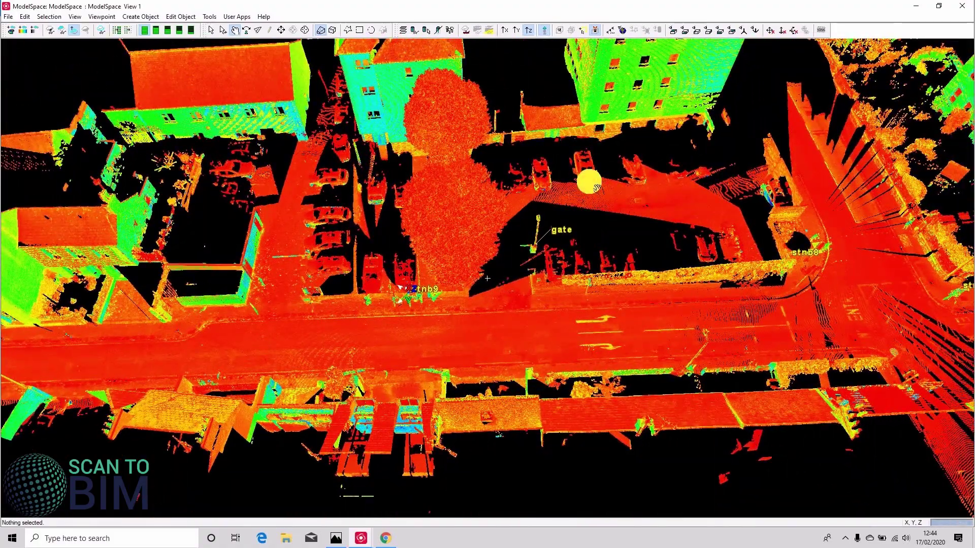
pyautogui.moveTo(597, 188); pyautogui.dragTo(594, 166)
pyautogui.click(602, 131)
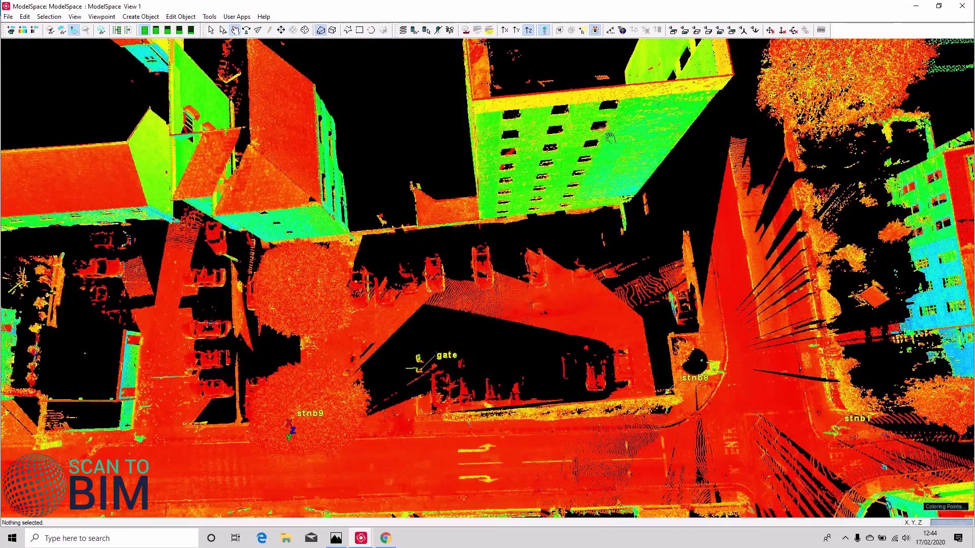
pyautogui.moveTo(587, 123); pyautogui.dragTo(571, 202, button='middle')
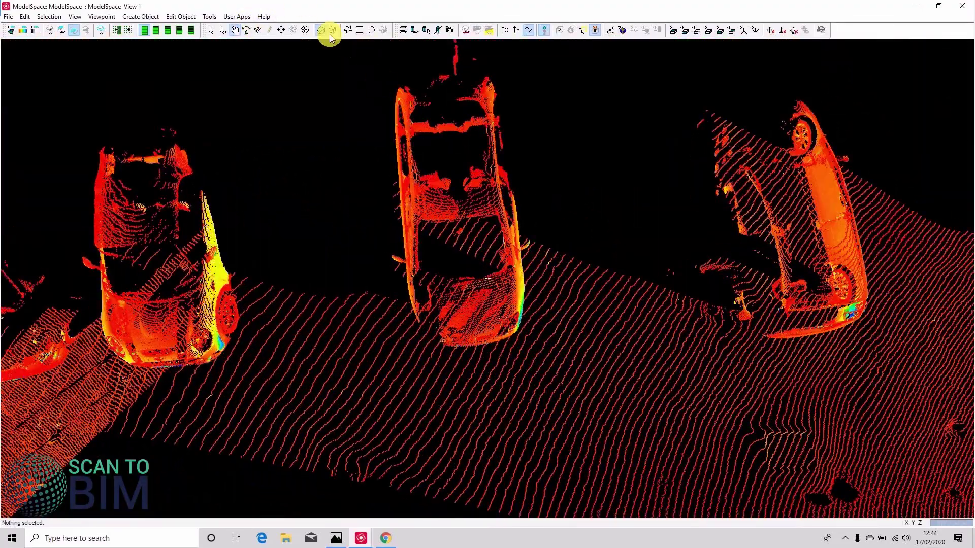
pyautogui.click(332, 30)
pyautogui.moveTo(442, 146); pyautogui.dragTo(518, 215)
pyautogui.moveTo(518, 216); pyautogui.dragTo(491, 310, button='right')
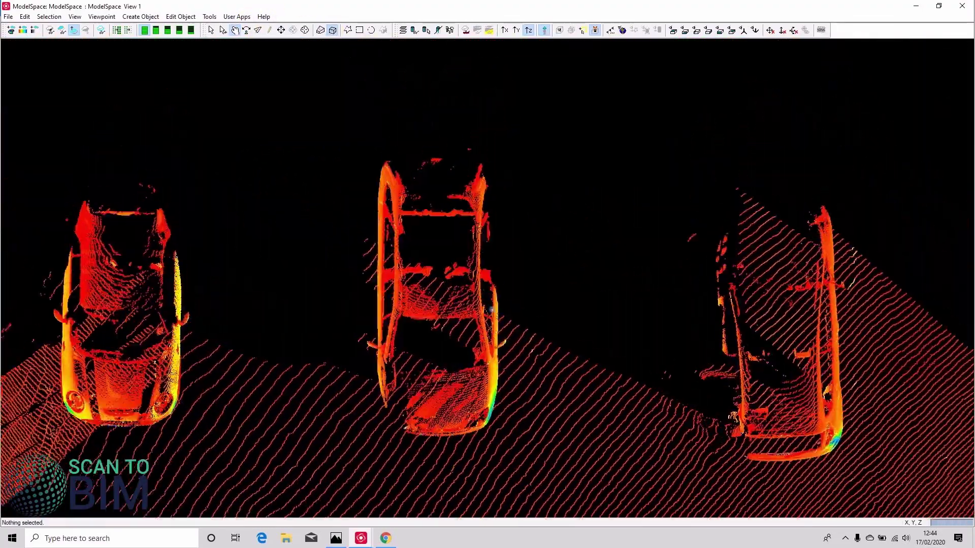
pyautogui.click(210, 16)
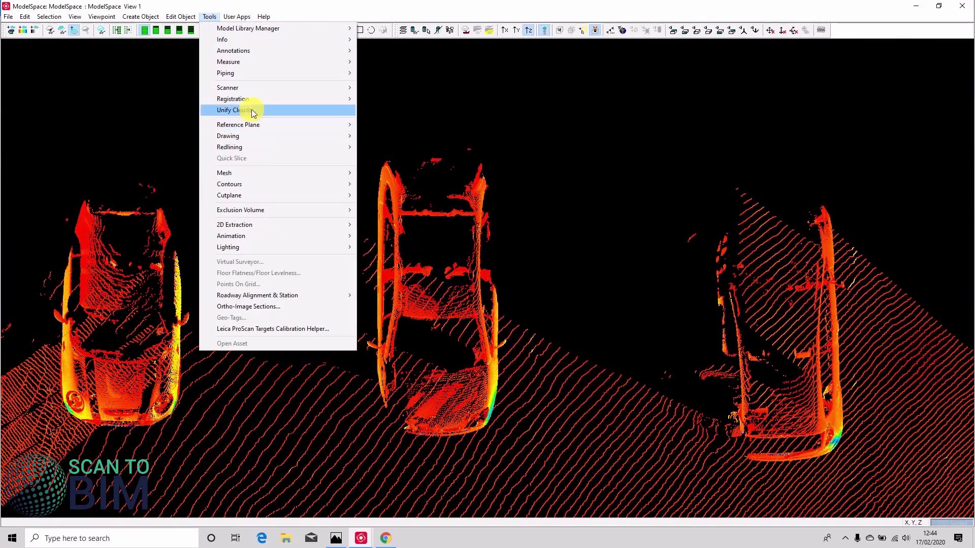
pyautogui.moveTo(248, 88)
pyautogui.click(461, 169)
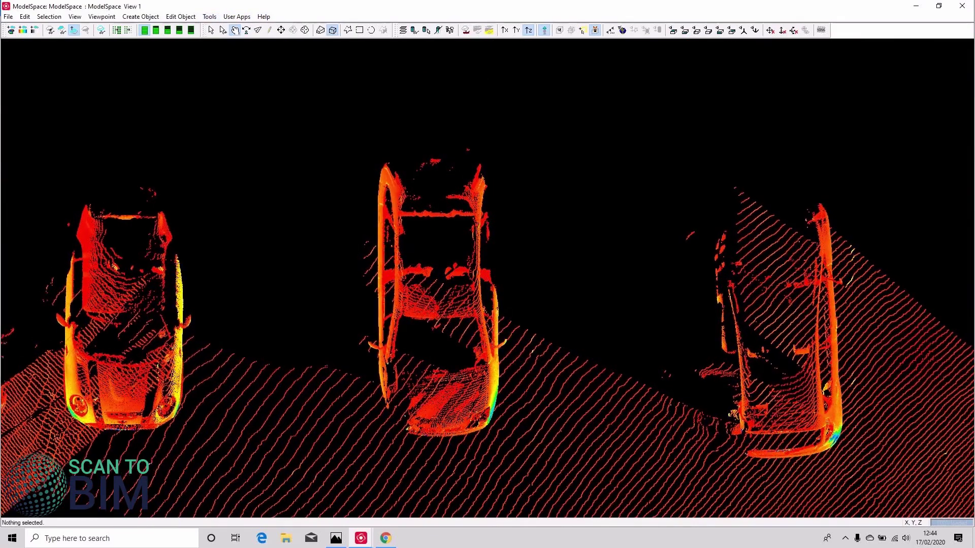
# Set a limit box by cursor around the middle parked car in the plan view.
pyautogui.scroll(-3, 456, 174)
pyautogui.scroll(3, 452, 173)
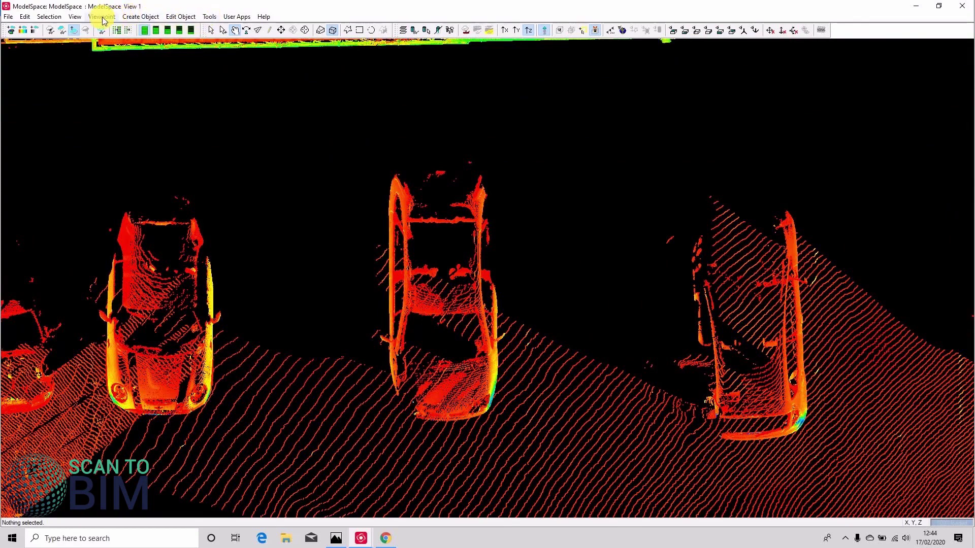
pyautogui.click(75, 16)
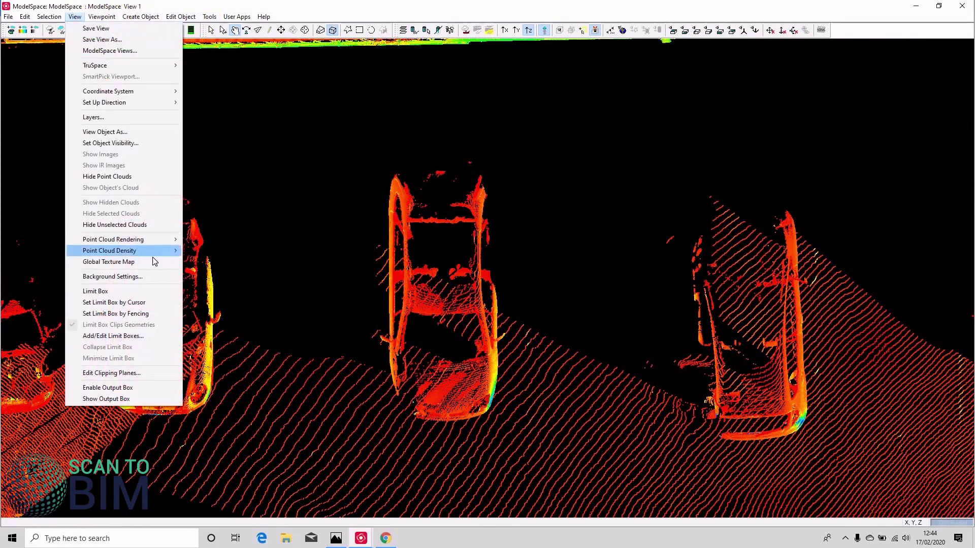
pyautogui.click(148, 301)
pyautogui.moveTo(527, 341); pyautogui.dragTo(427, 106)
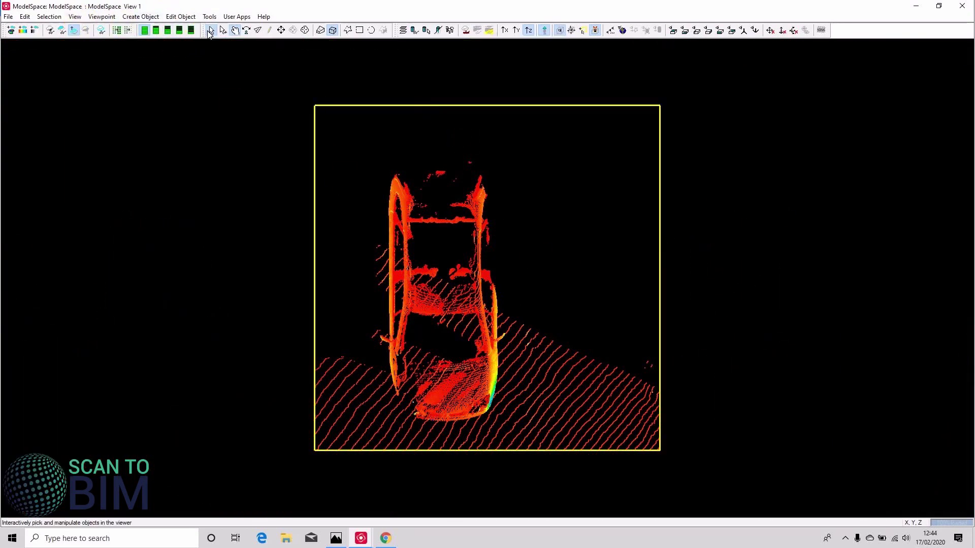
# Narrow the limit box on both sides so that it closely encloses the width of the car.
pyautogui.click(210, 30)
pyautogui.click(315, 301)
pyautogui.moveTo(315, 279); pyautogui.dragTo(374, 278)
pyautogui.moveTo(659, 277); pyautogui.dragTo(511, 286)
pyautogui.click(414, 135)
# Give the points of each ScanWorld their own colour through the ScanWorld Explorer, and close the explorer.
pyautogui.click(210, 17)
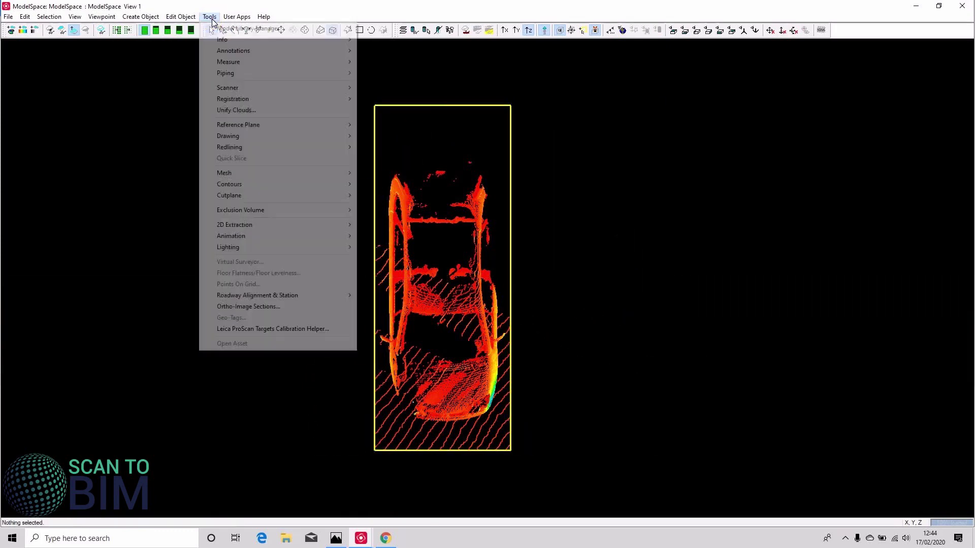
pyautogui.moveTo(246, 88)
pyautogui.click(385, 87)
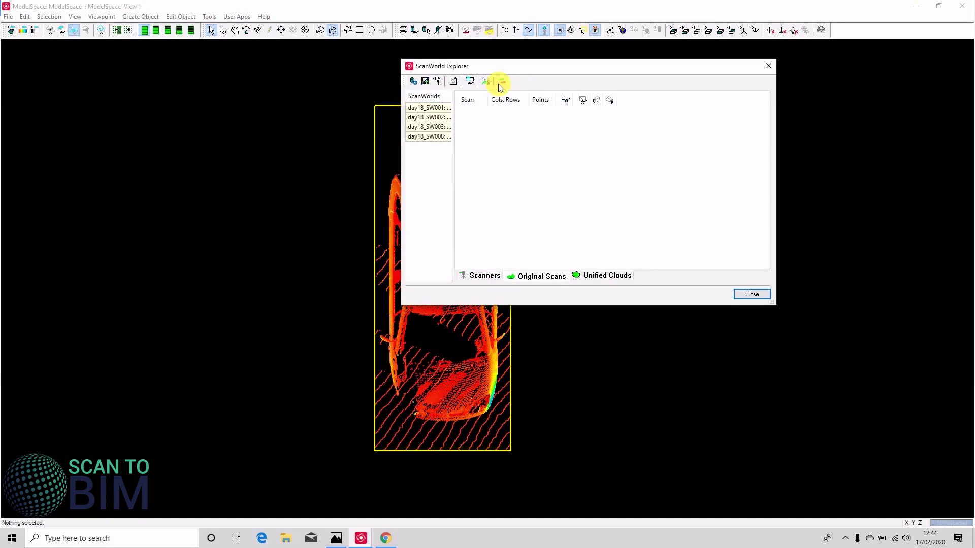
pyautogui.click(503, 81)
pyautogui.click(752, 294)
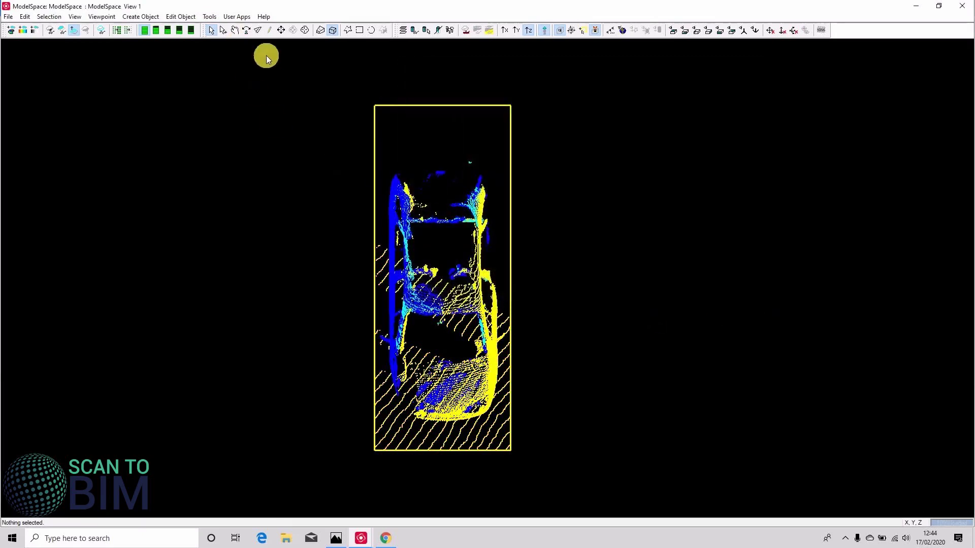
# In a side view, draw a polygon fence around the whole car with its lower edge along the ground line.
pyautogui.click(234, 31)
pyautogui.scroll(3, 358, 121)
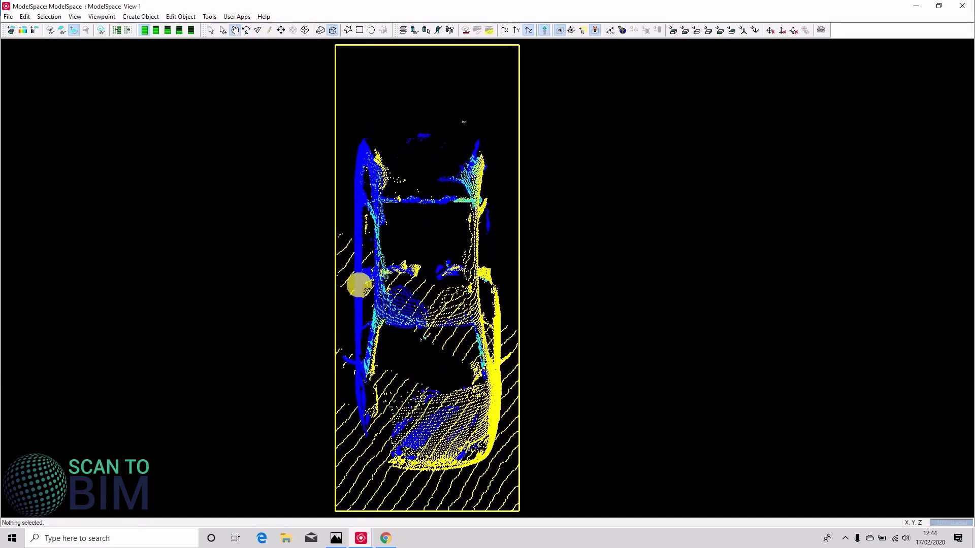
pyautogui.moveTo(345, 252)
pyautogui.mouseDown()
pyautogui.moveTo(351, 283)
pyautogui.moveTo(374, 272)
pyautogui.moveTo(513, 277)
pyautogui.moveTo(453, 200)
pyautogui.mouseUp()
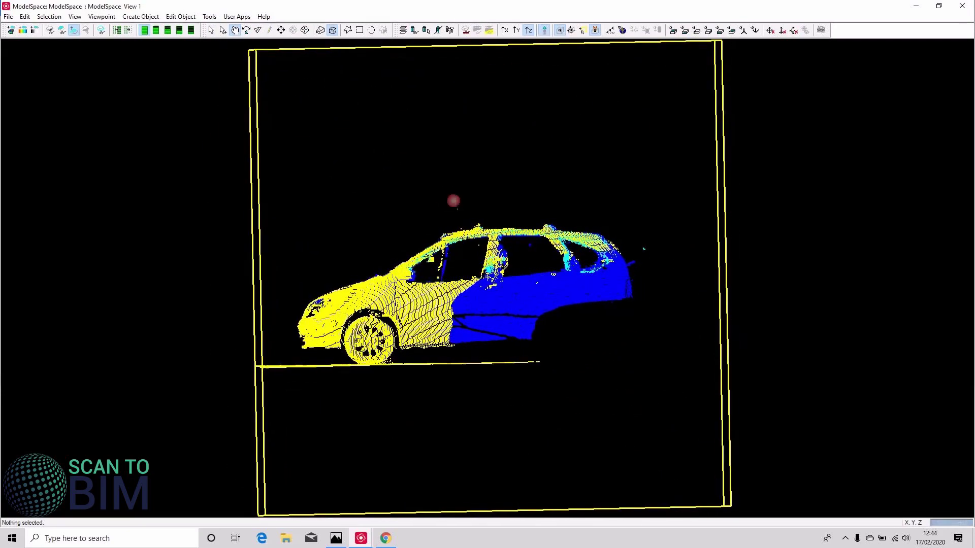
pyautogui.click(348, 30)
pyautogui.click(288, 347)
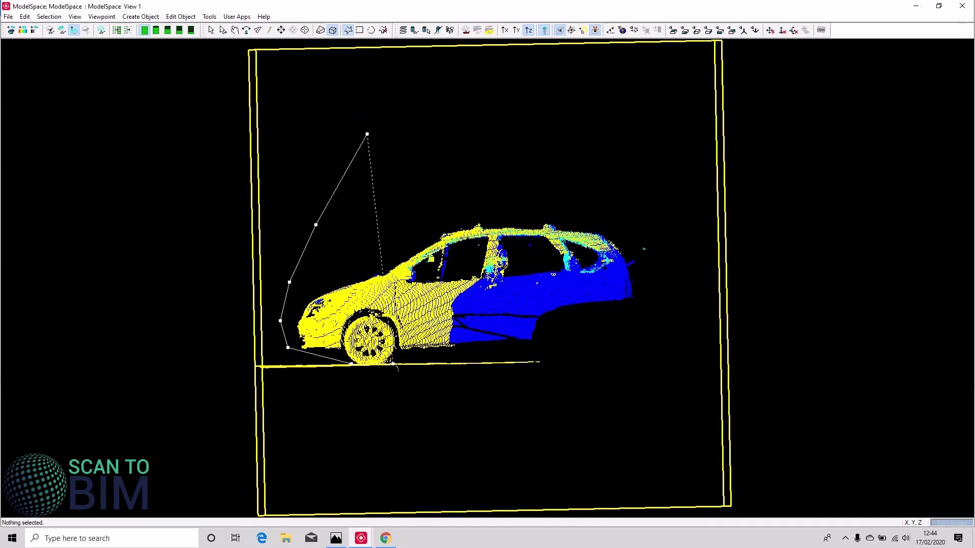
pyautogui.click(666, 339)
pyautogui.click(694, 211)
pyautogui.click(691, 193)
# Add the car points inside the fence to the point cloud sub-selection and delete them, keeping the ground points.
pyautogui.rightClick(458, 260)
pyautogui.moveTo(520, 333)
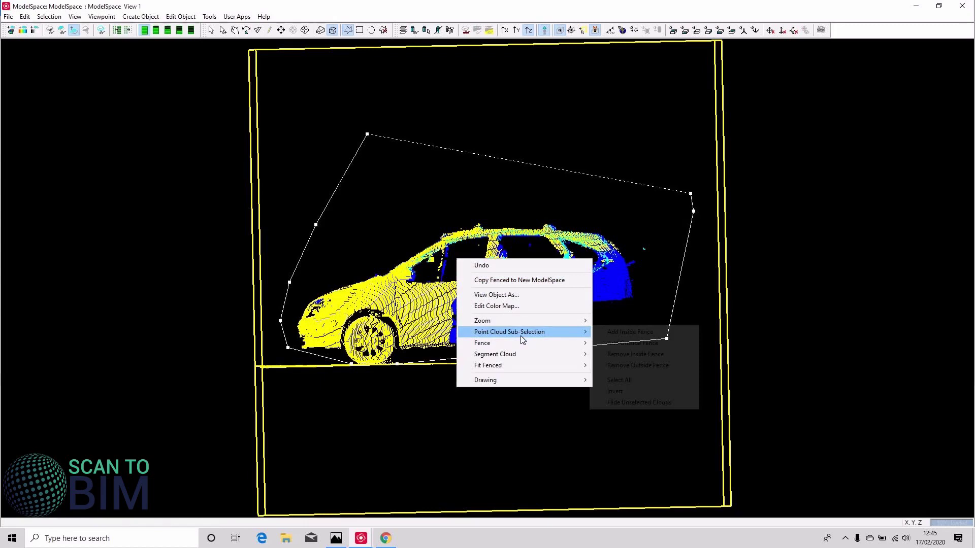
pyautogui.click(615, 333)
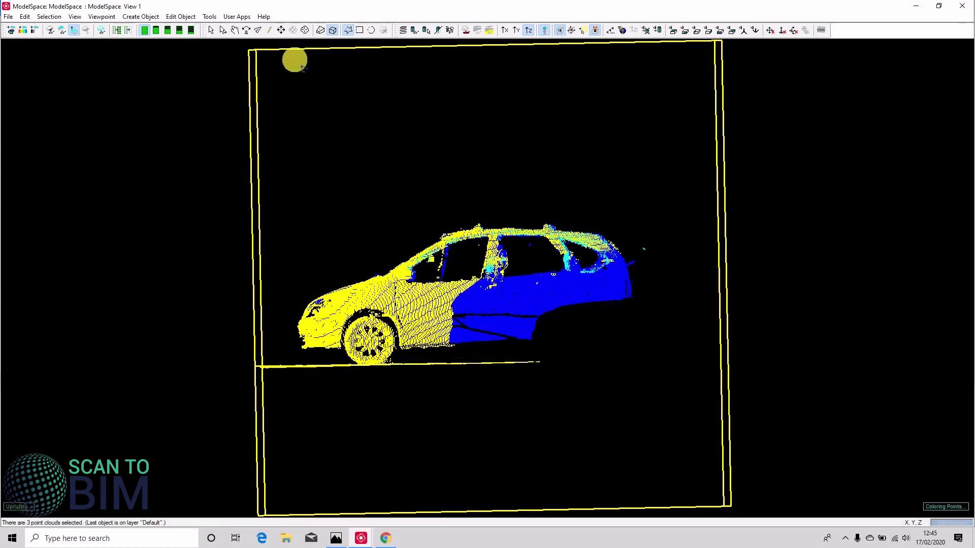
pyautogui.click(235, 30)
pyautogui.scroll(-3, 379, 352)
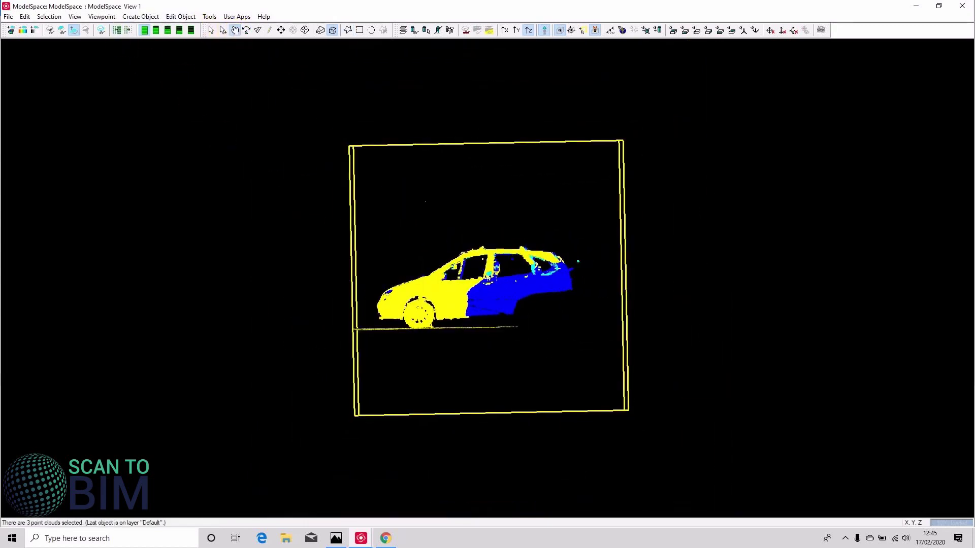
pyautogui.moveTo(380, 284); pyautogui.dragTo(438, 315)
pyautogui.moveTo(472, 232); pyautogui.dragTo(430, 111)
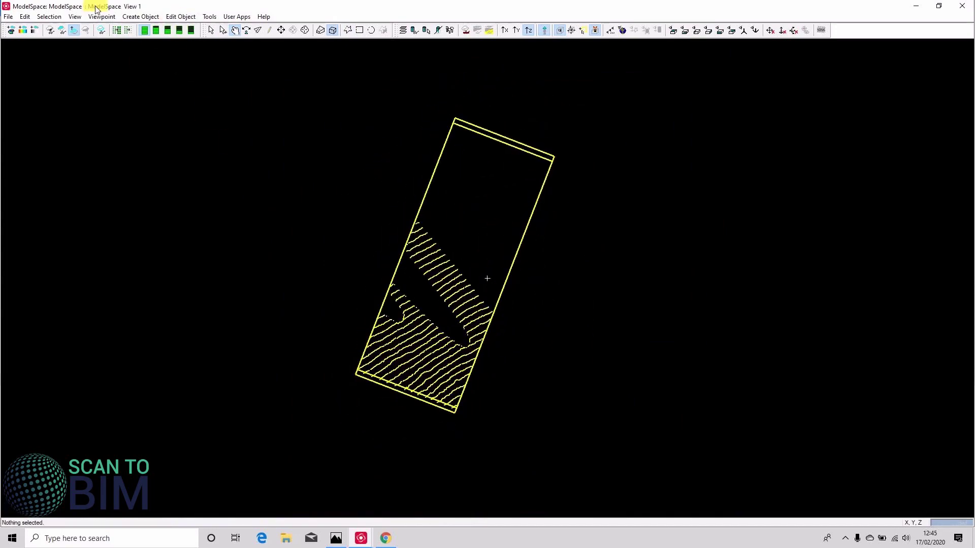
# Turn off the limit box and show the surrounding street scan from above.
pyautogui.click(75, 16)
pyautogui.click(105, 291)
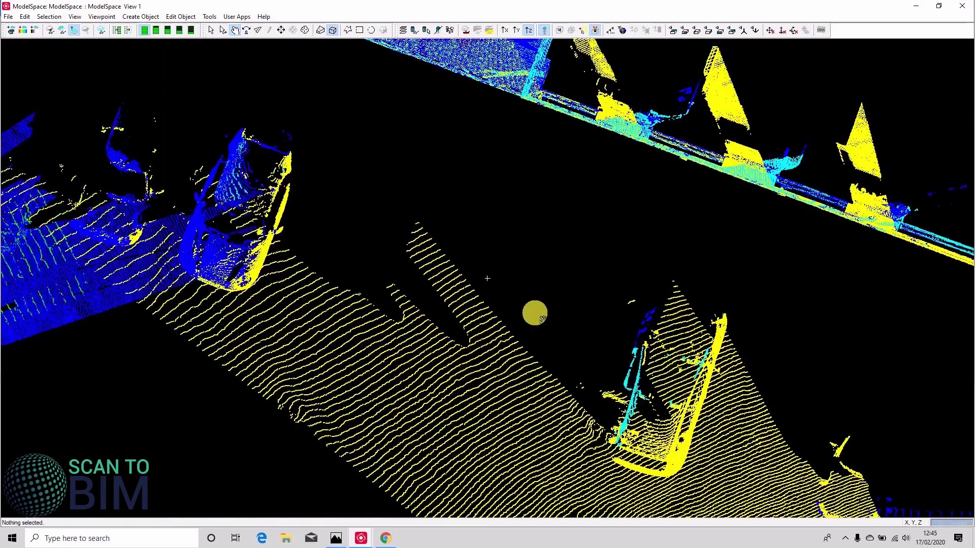
pyautogui.scroll(-5, 520, 349)
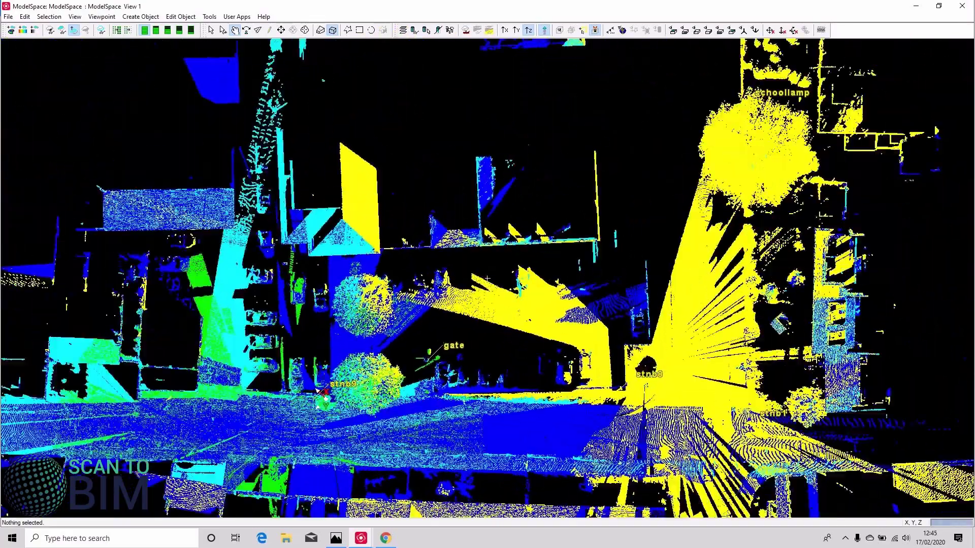
# Examine the parked cars, trees and road surface in the street scan from above.
pyautogui.scroll(3, 526, 340)
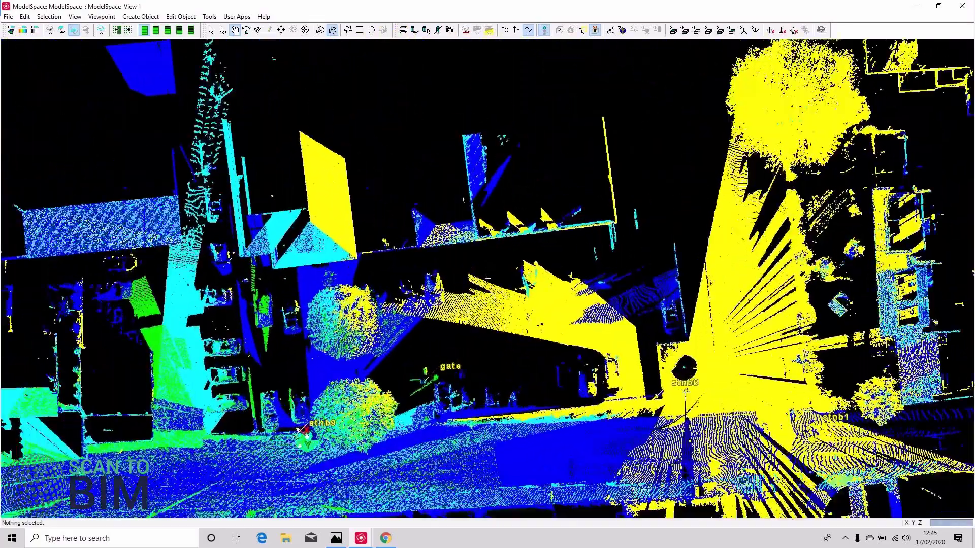
pyautogui.click(490, 314)
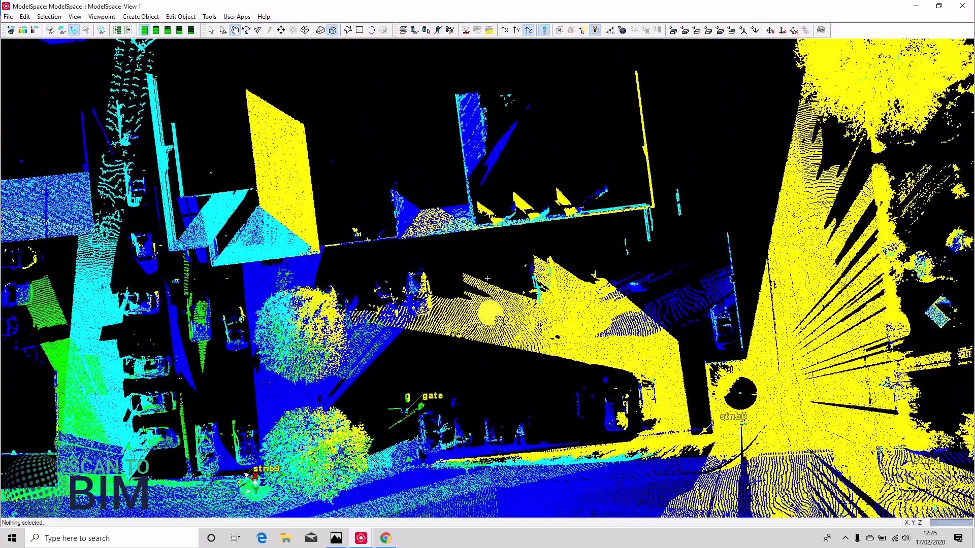
pyautogui.moveTo(477, 274); pyautogui.dragTo(589, 274, button='right')
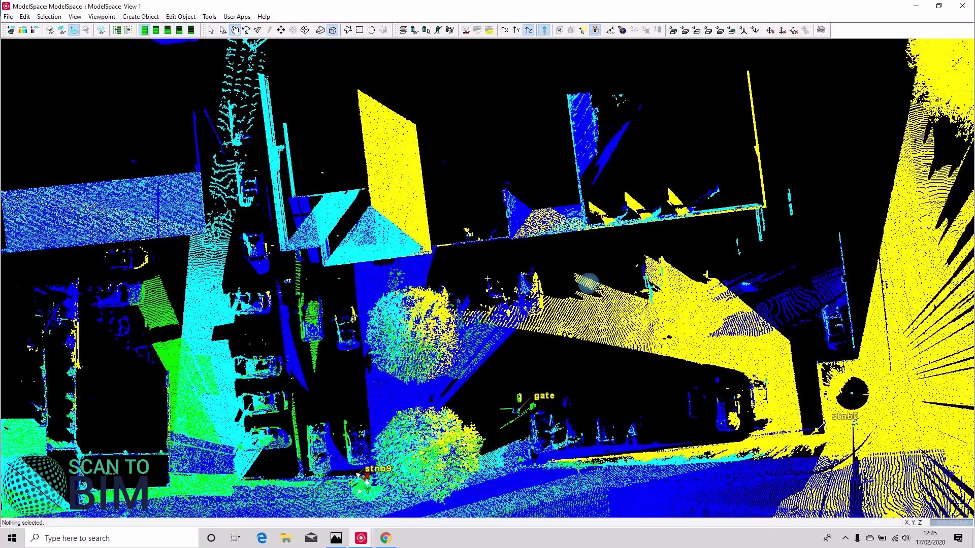
pyautogui.click(539, 249)
pyautogui.moveTo(443, 274); pyautogui.dragTo(602, 245, button='right')
pyautogui.moveTo(678, 214); pyautogui.dragTo(607, 219, button='right')
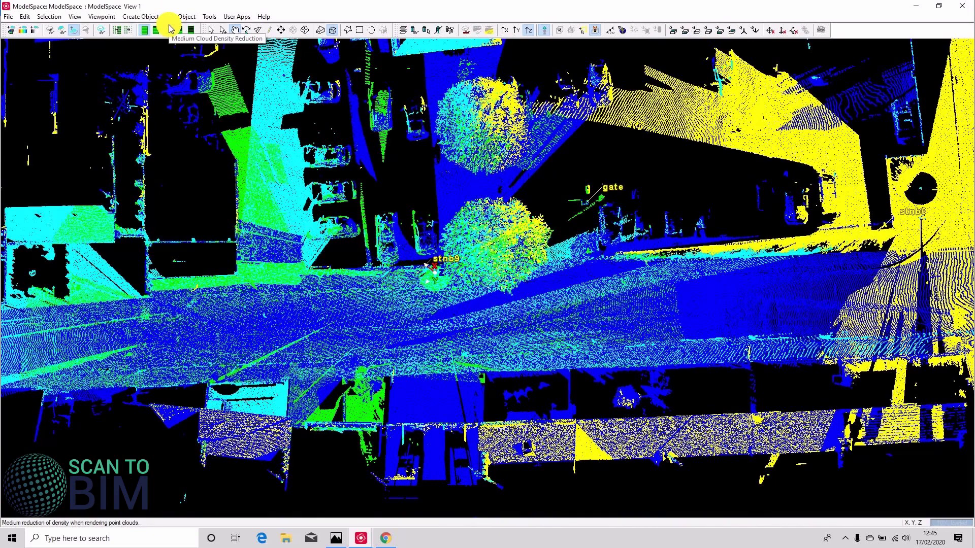
pyautogui.click(170, 29)
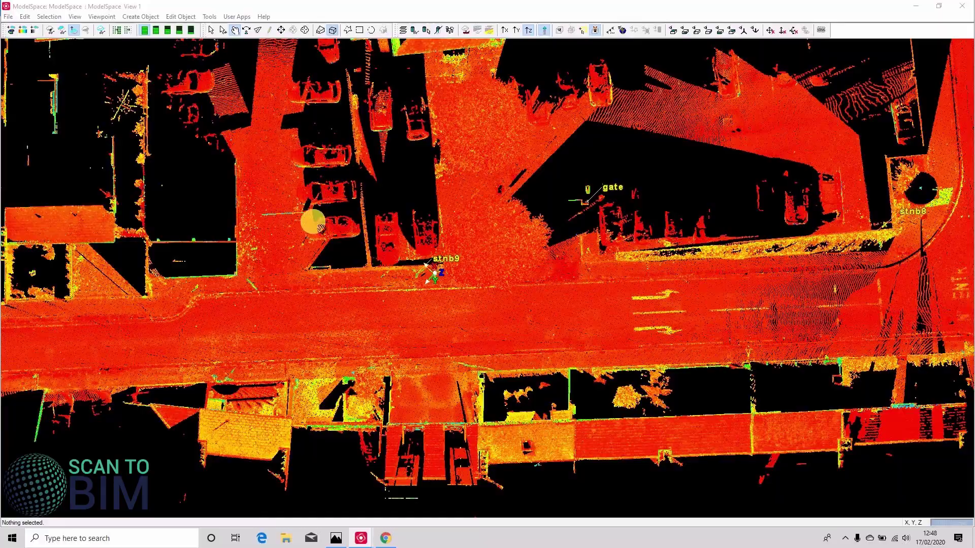
# Draw a polygon fence around the pavement strip beside the wall at stnb9 and add the points inside it to the point cloud sub-selection.
pyautogui.moveTo(621, 239); pyautogui.dragTo(616, 350, button='right')
pyautogui.moveTo(616, 350); pyautogui.dragTo(637, 523, button='middle')
pyautogui.scroll(5, 614, 269)
pyautogui.moveTo(600, 140); pyautogui.dragTo(599, 210, button='middle')
pyautogui.moveTo(619, 212); pyautogui.dragTo(506, 217, button='right')
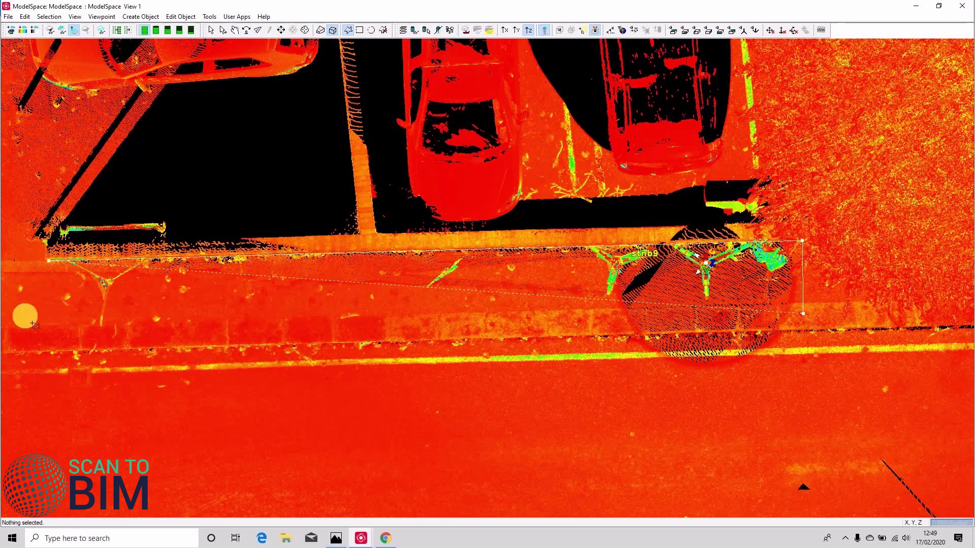
pyautogui.click(52, 340)
pyautogui.rightClick(162, 308)
pyautogui.moveTo(231, 378)
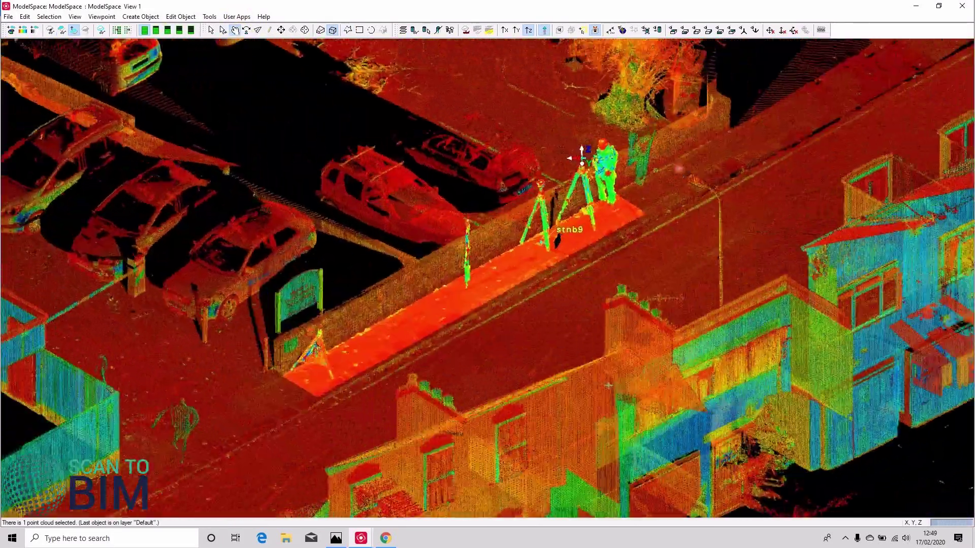
# Draw a rectangular fence over the trees behind the pavement wall and remove the points inside it from the sub-selection.
pyautogui.scroll(-3, 528, 164)
pyautogui.moveTo(528, 163)
pyautogui.mouseDown()
pyautogui.moveTo(626, 203)
pyautogui.moveTo(607, 167)
pyautogui.moveTo(535, 156)
pyautogui.mouseUp()
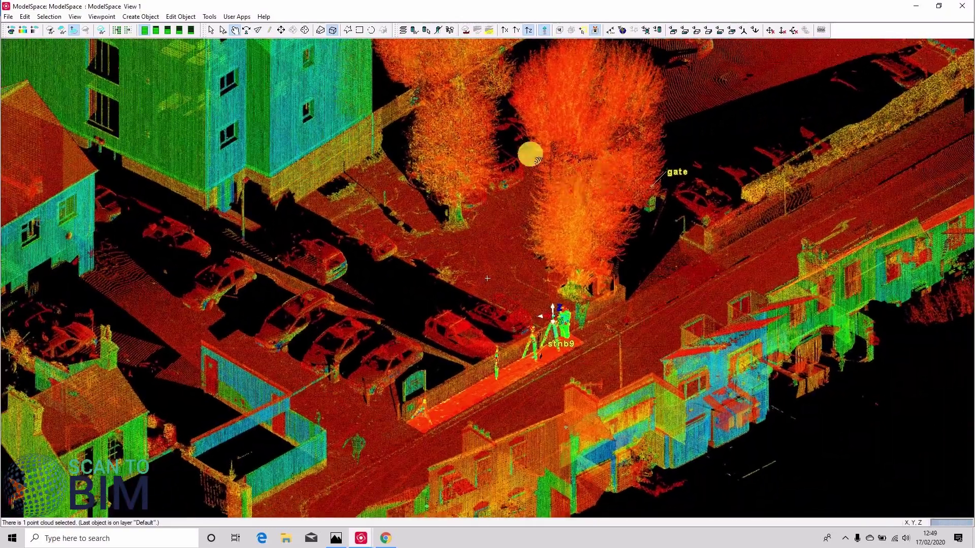
pyautogui.click(358, 30)
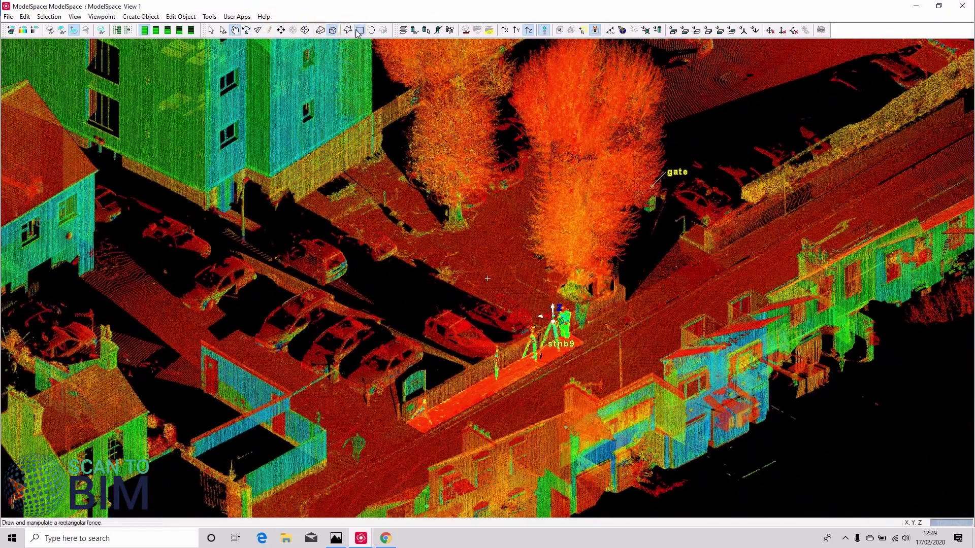
pyautogui.moveTo(612, 290); pyautogui.dragTo(334, 10)
pyautogui.rightClick(516, 174)
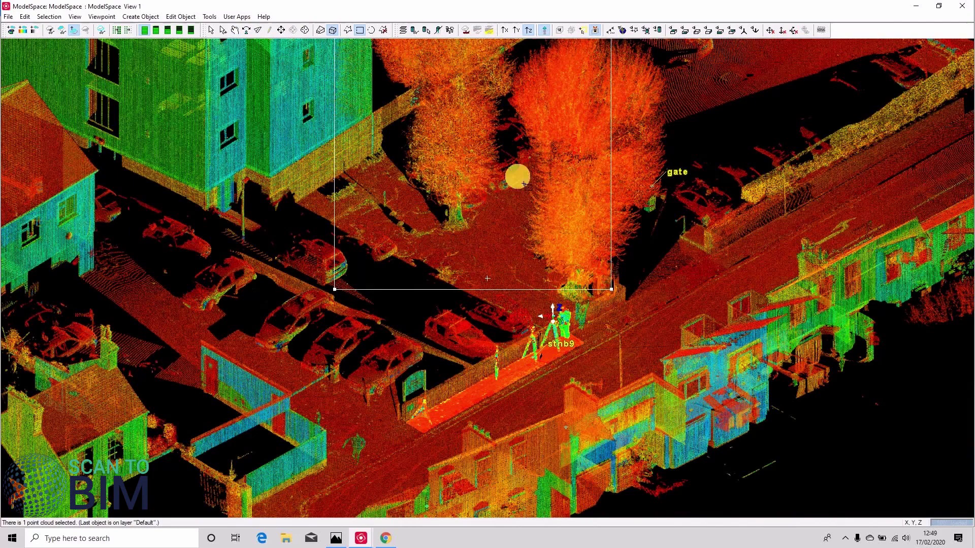
pyautogui.click(583, 342)
pyautogui.click(689, 364)
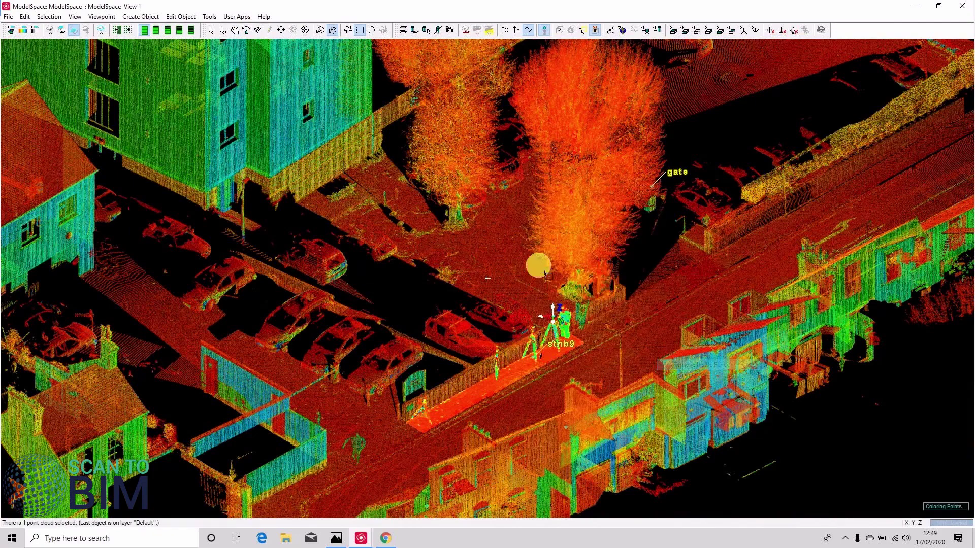
# Pick a point on the selected pavement strip and region grow a hardtop smooth surface over it to separate the ground from the objects.
pyautogui.click(214, 31)
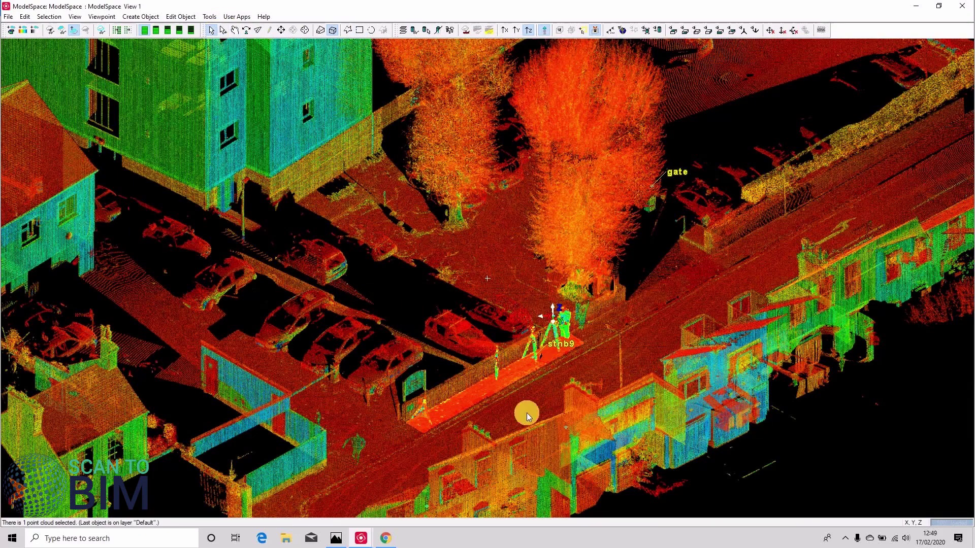
pyautogui.click(146, 20)
pyautogui.click(243, 159)
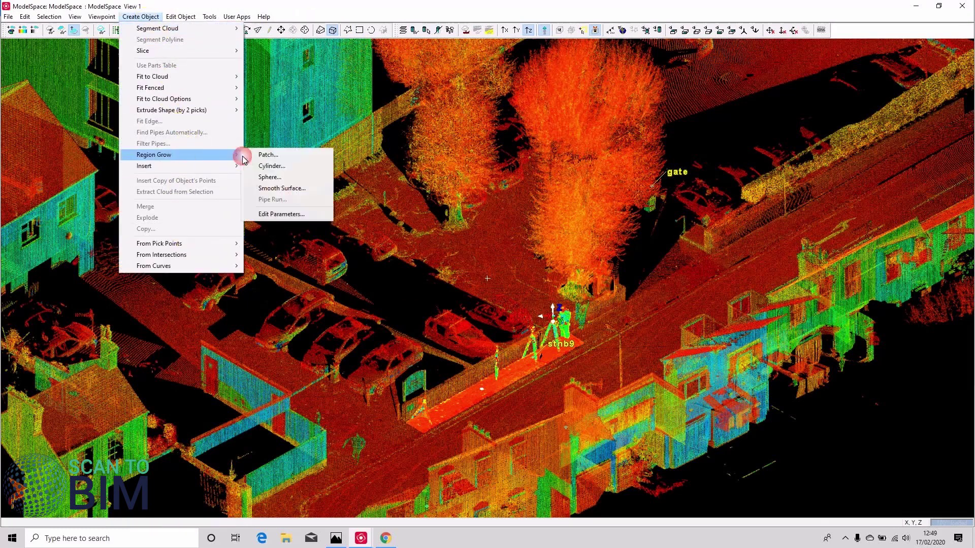
pyautogui.click(280, 188)
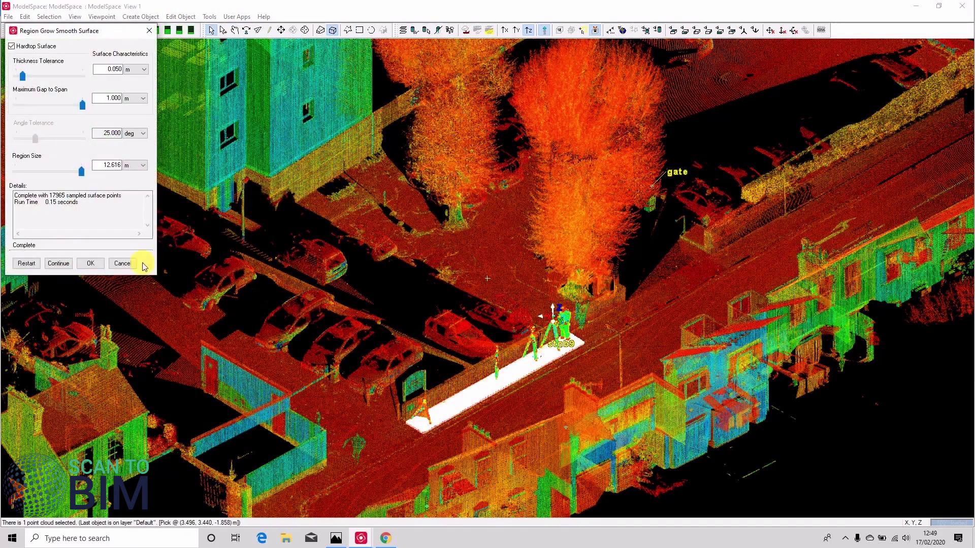
pyautogui.click(90, 264)
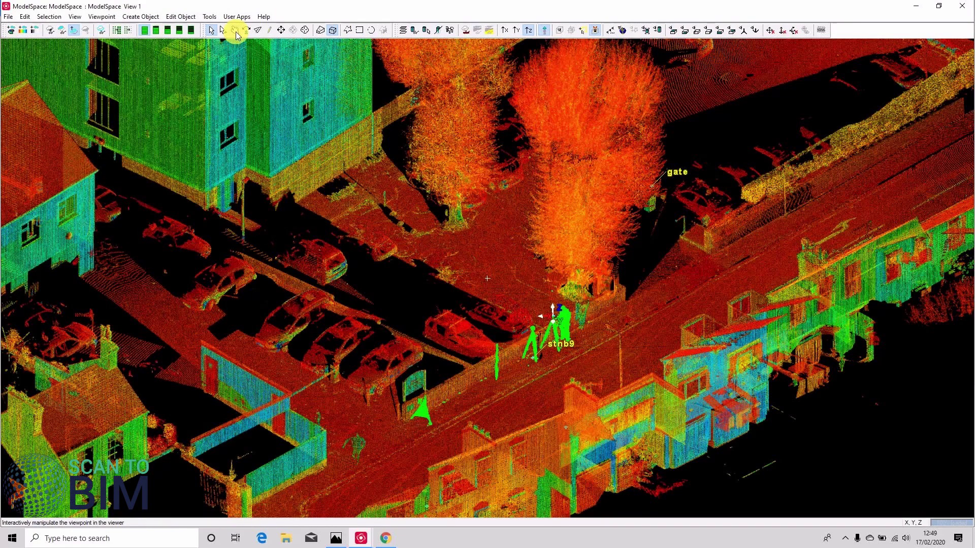
# Delete the selected tripod and people points standing on the pavement, keeping the ground surface.
pyautogui.rightClick(19, 4)
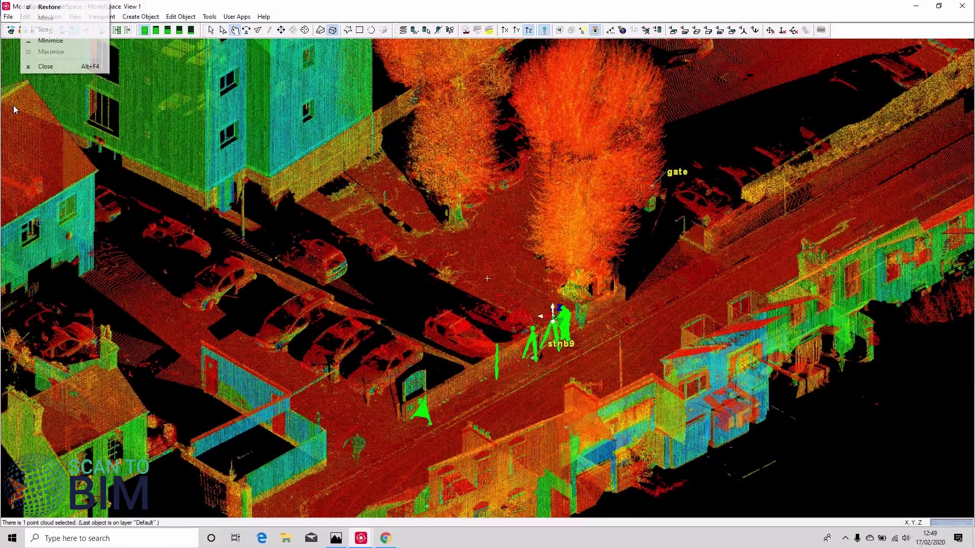
pyautogui.click(376, 285)
pyautogui.moveTo(413, 294); pyautogui.dragTo(420, 167, button='right')
pyautogui.moveTo(526, 114); pyautogui.dragTo(514, 223)
pyautogui.click(516, 217)
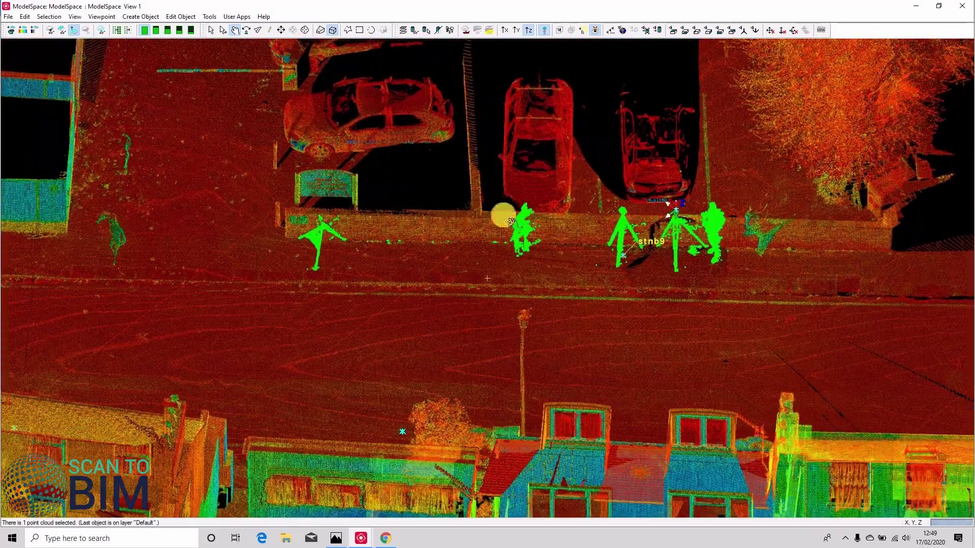
pyautogui.moveTo(541, 286); pyautogui.dragTo(511, 167, button='middle')
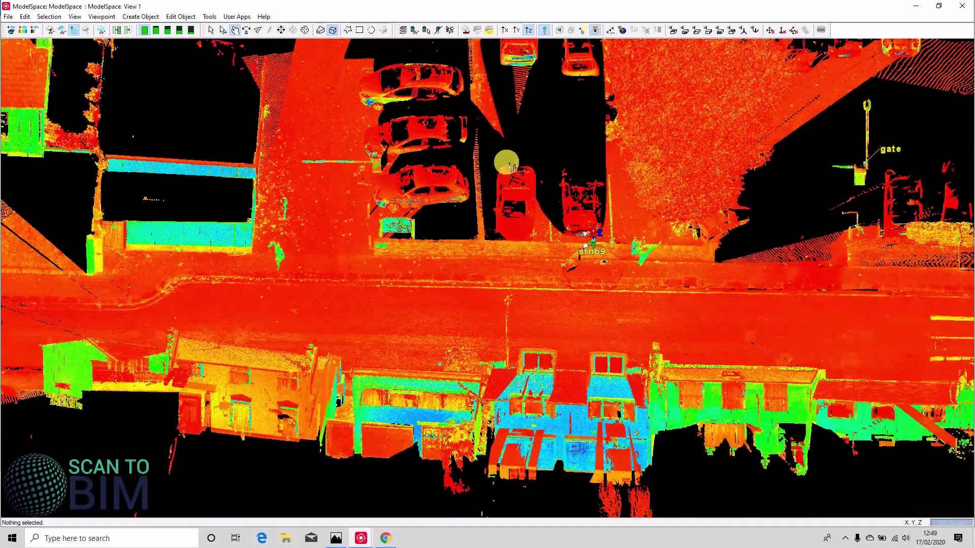
pyautogui.moveTo(511, 167); pyautogui.dragTo(526, 224)
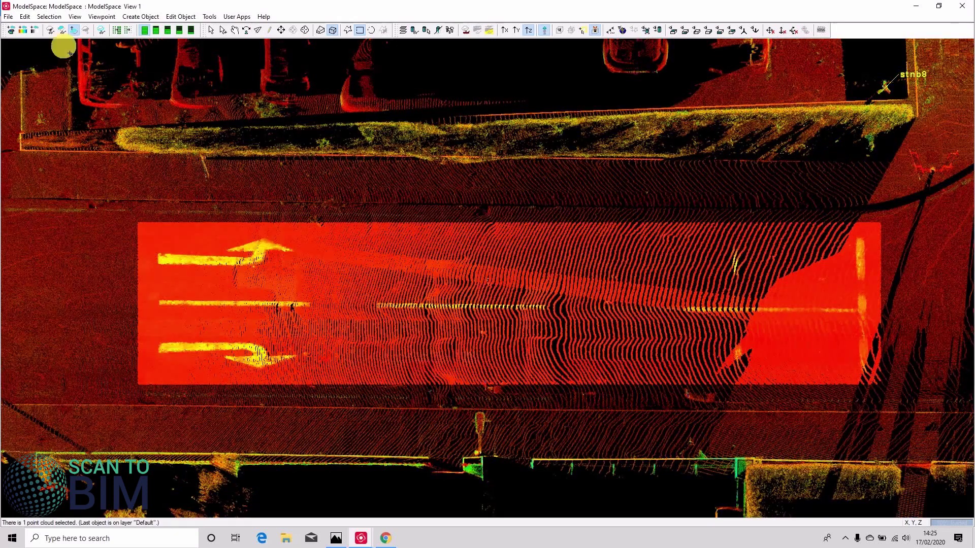
pyautogui.click(211, 30)
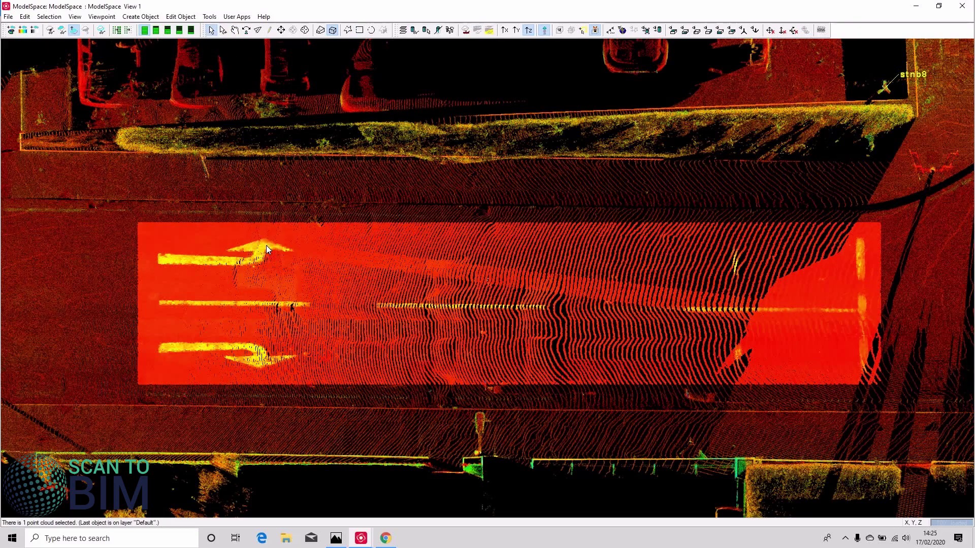
pyautogui.click(136, 17)
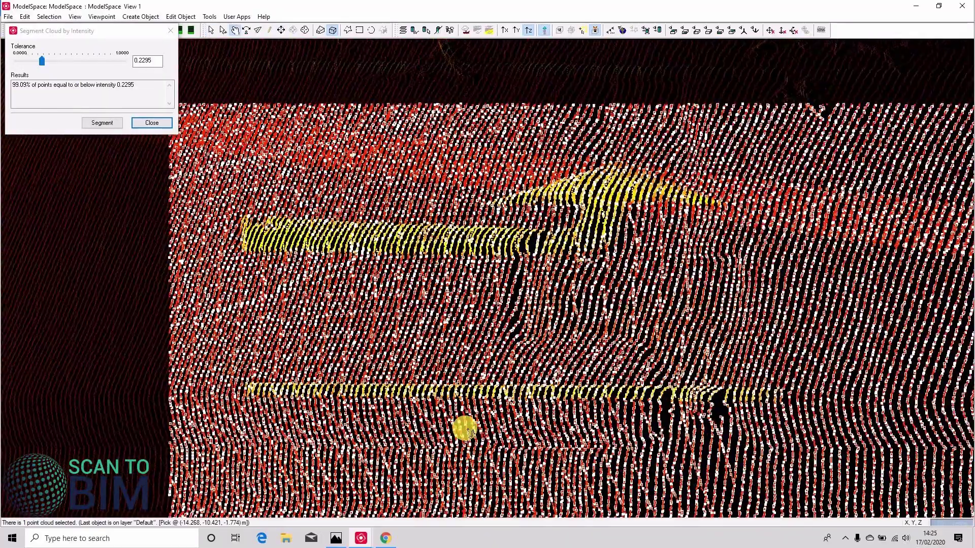
pyautogui.scroll(-1, 467, 432)
pyautogui.press('space')
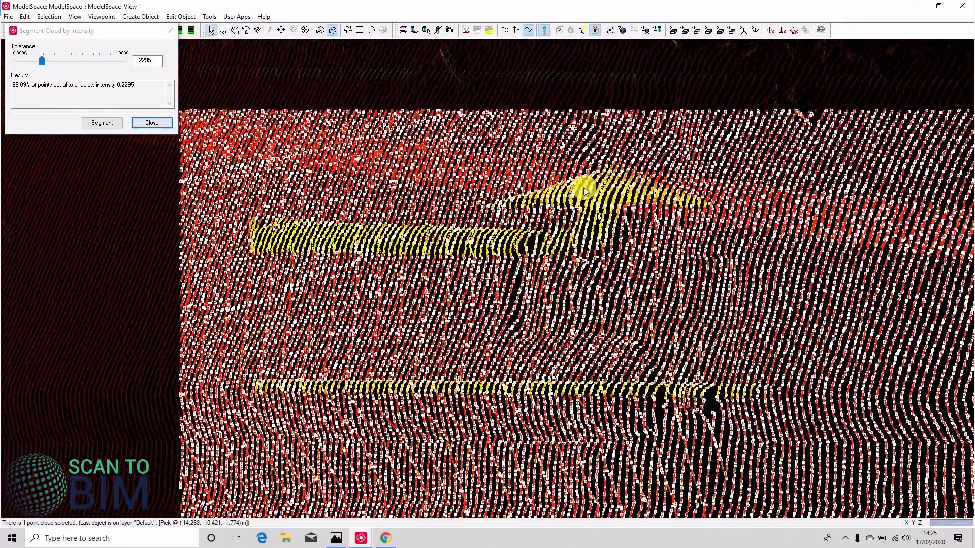
pyautogui.click(580, 182)
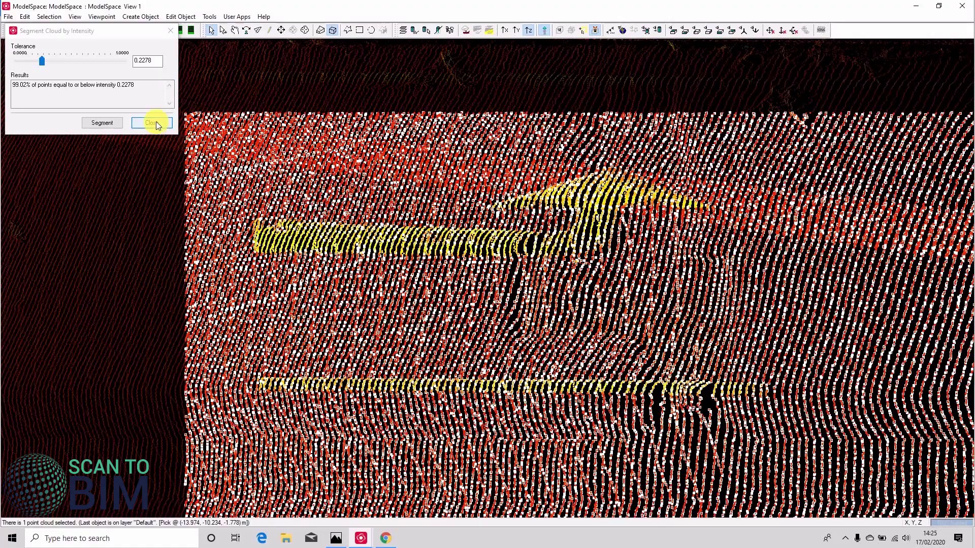
pyautogui.click(153, 123)
# Pick a point on the asphalt between the arrow markings and cut the selected road area by intensity at a tolerance of 0.0635.
pyautogui.scroll(-5, 282, 255)
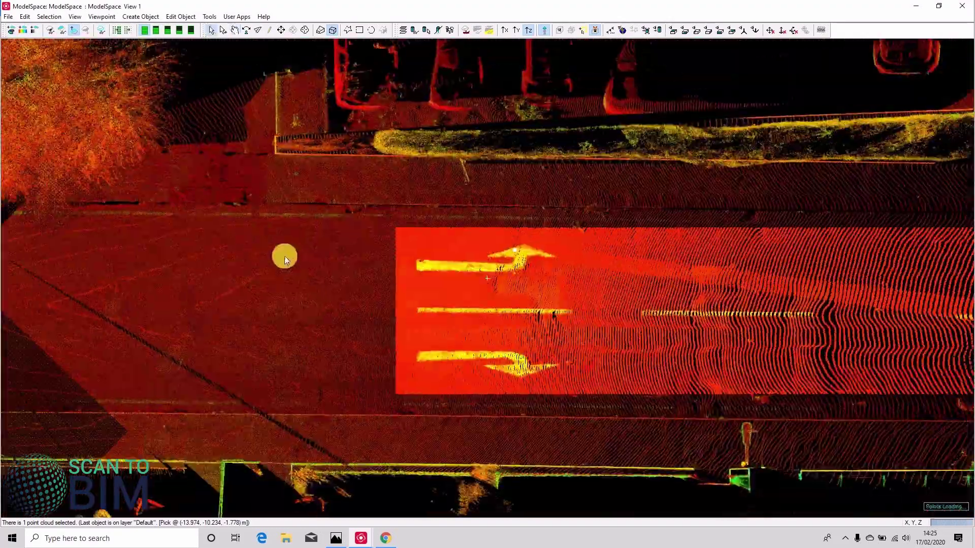
pyautogui.click(603, 302)
pyautogui.scroll(4, 244, 228)
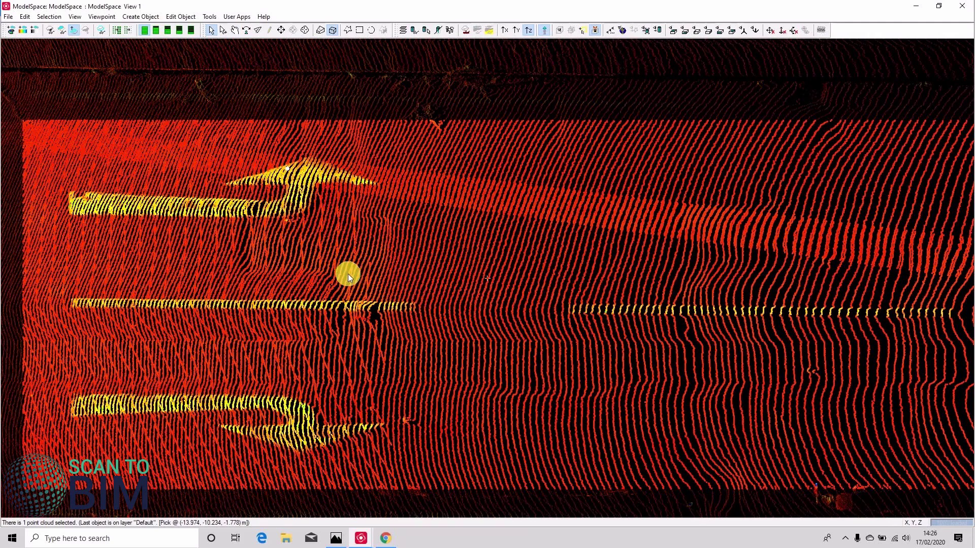
pyautogui.click(141, 17)
pyautogui.moveTo(213, 28)
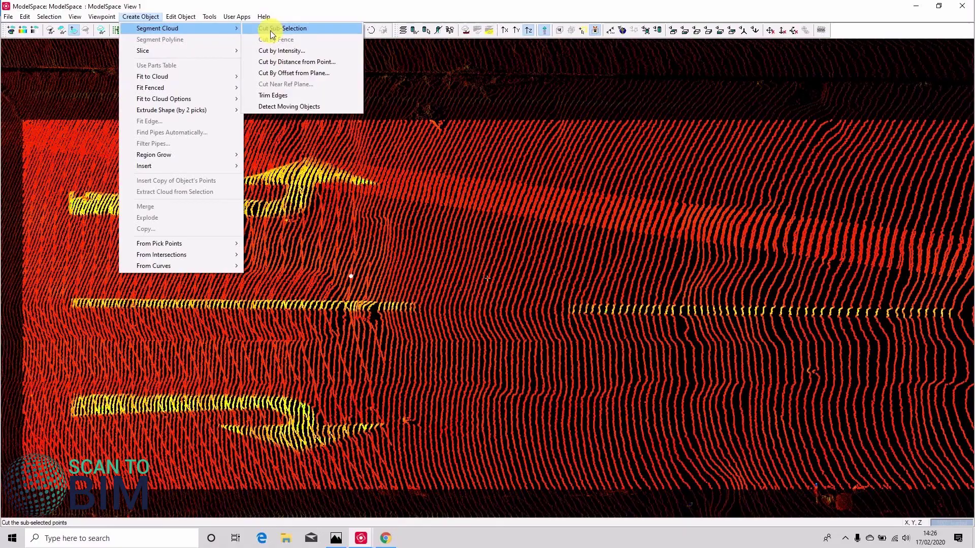
pyautogui.click(284, 51)
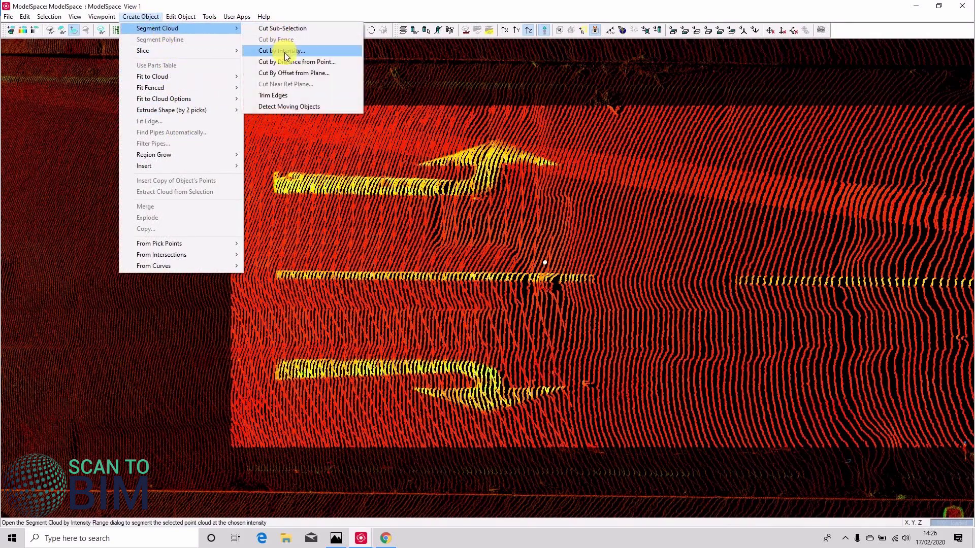
pyautogui.click(284, 51)
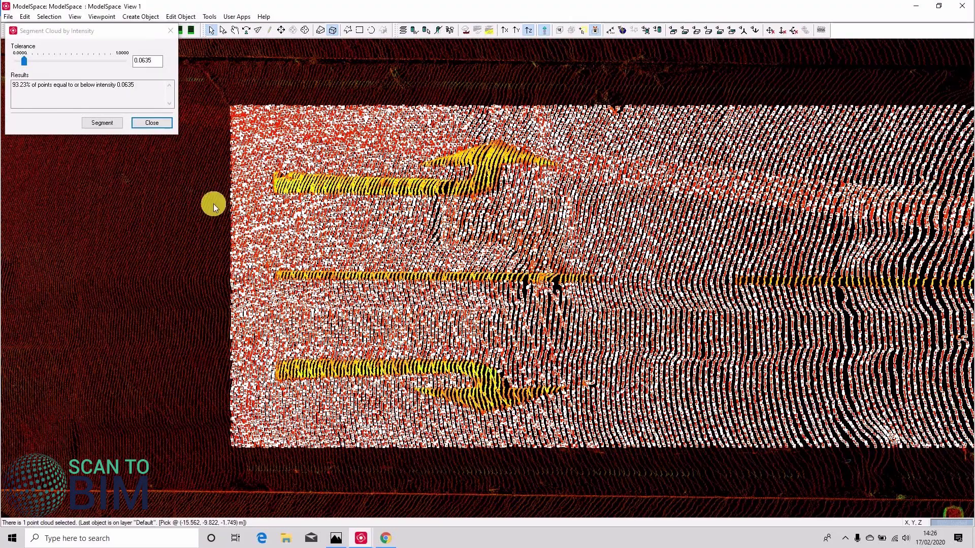
pyautogui.click(104, 123)
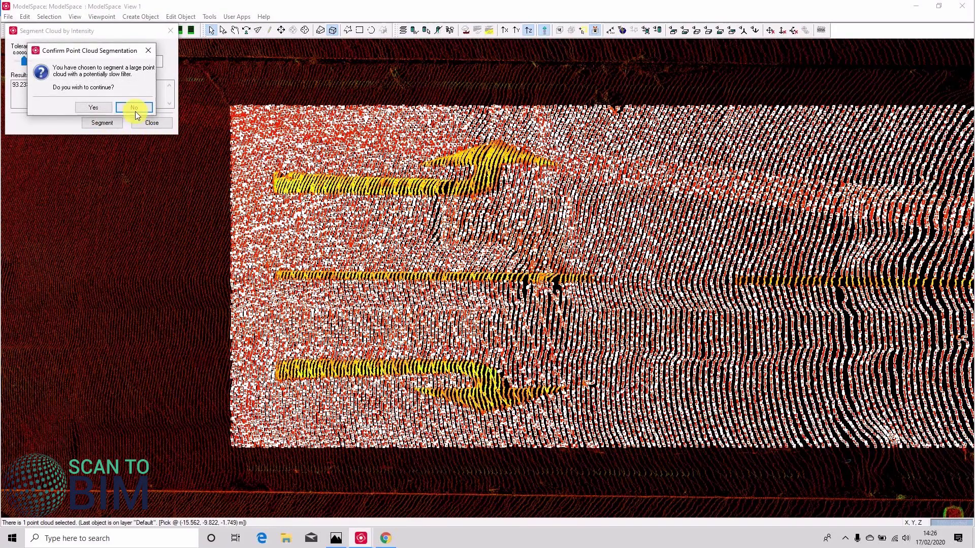
pyautogui.click(96, 108)
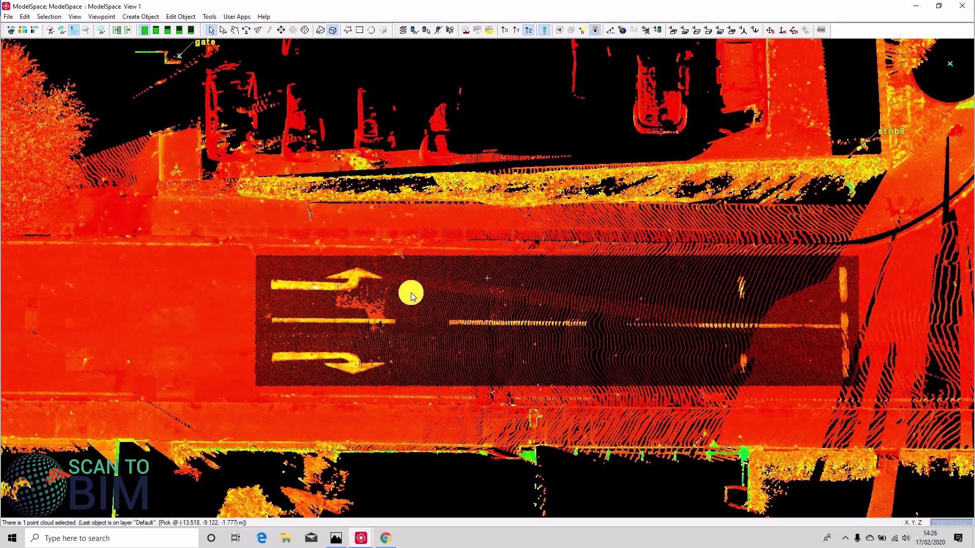
# Draw a rectangular fence around the segmented road patch and add the road-marking points inside it to the sub-selection.
pyautogui.click(360, 30)
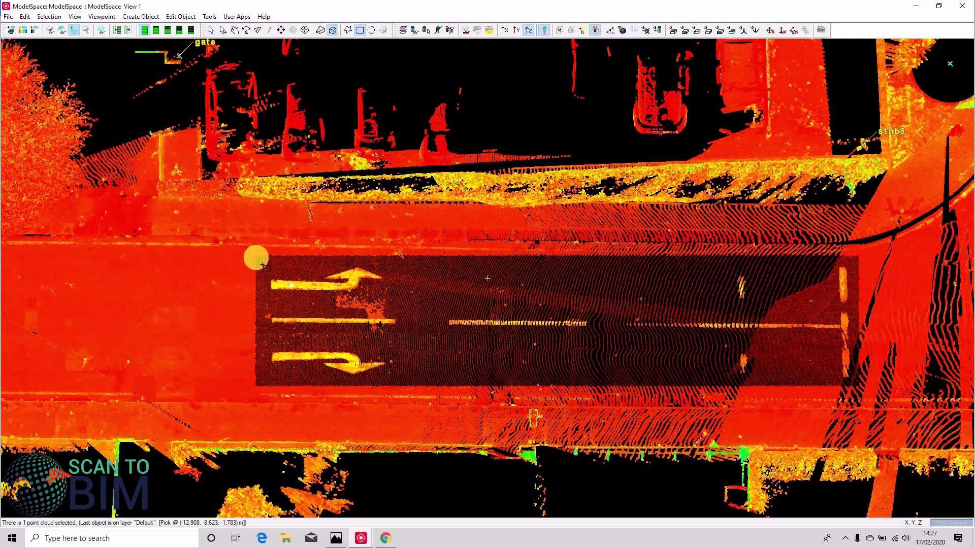
pyautogui.moveTo(296, 303)
pyautogui.mouseDown()
pyautogui.moveTo(692, 382)
pyautogui.moveTo(861, 392)
pyautogui.mouseUp()
pyautogui.click(642, 348)
pyautogui.rightClick(642, 348)
pyautogui.moveTo(672, 243)
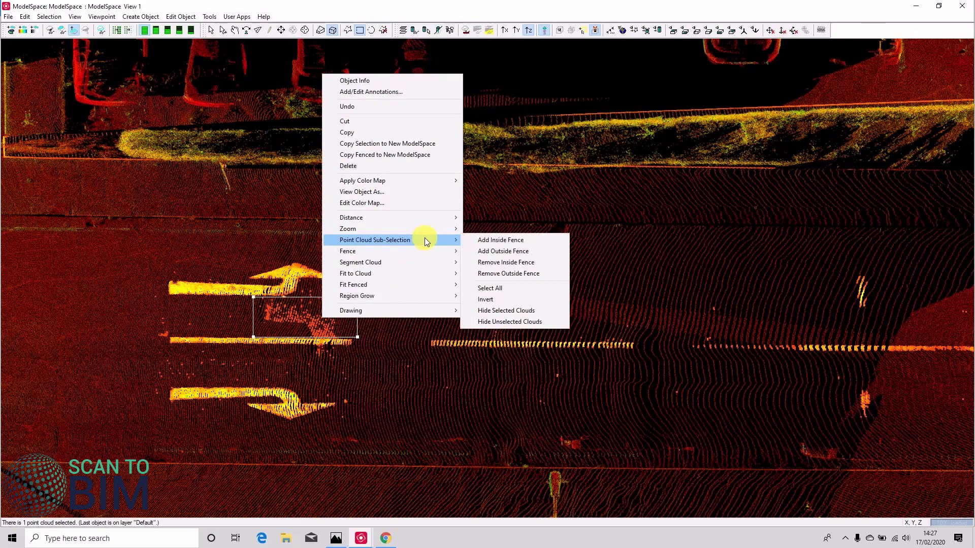
# Remove the fenced stray points between the upper arrow and the centre line from the sub-selection.
pyautogui.click(544, 262)
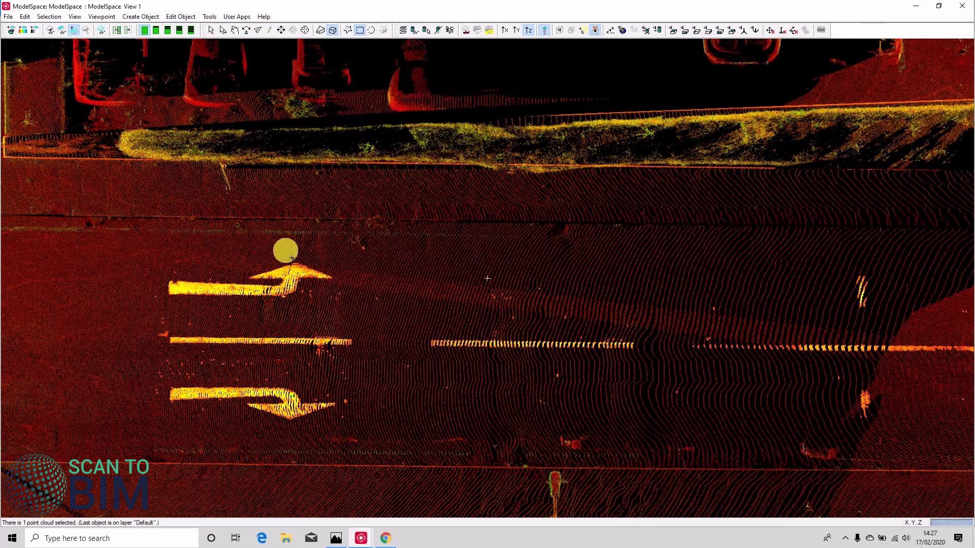
pyautogui.scroll(-3, 265, 246)
pyautogui.press('space')
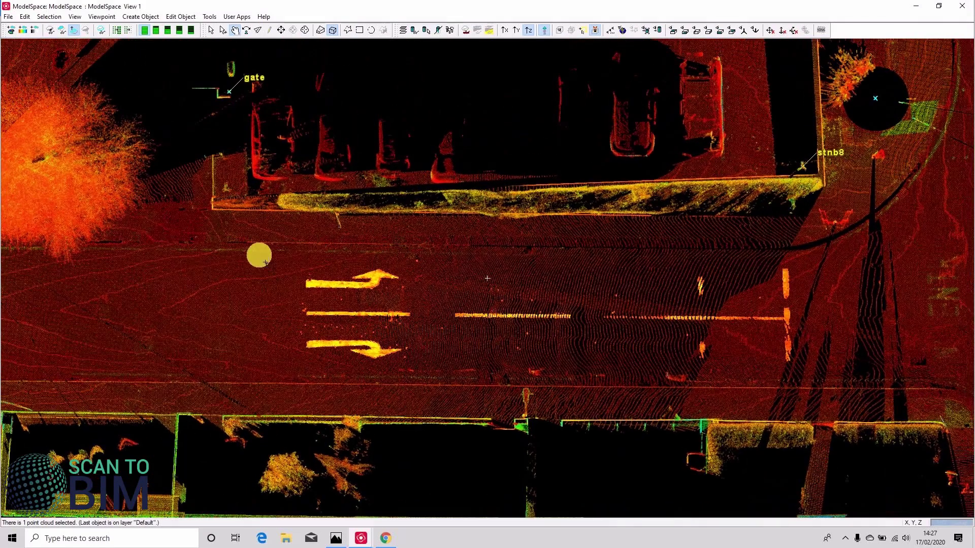
pyautogui.scroll(2, 523, 209)
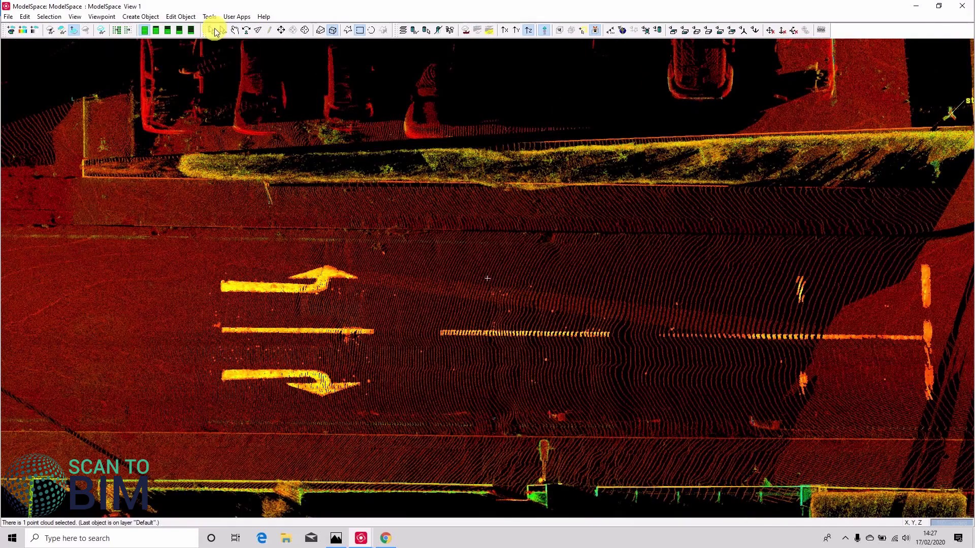
# Fence the stray points between the upper arrow and the centre line with a polygon and remove them from the sub-selection.
pyautogui.click(350, 31)
pyautogui.moveTo(261, 295); pyautogui.dragTo(227, 300)
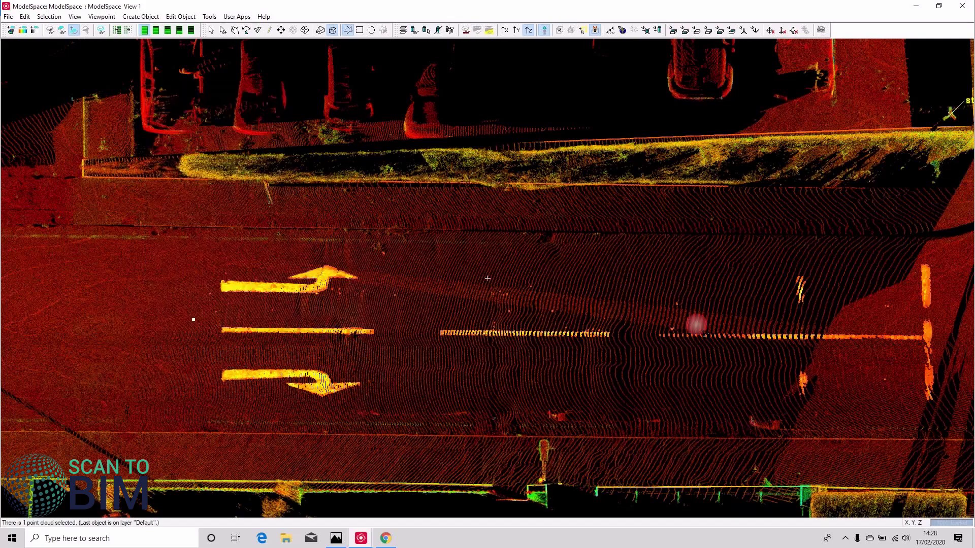
pyautogui.click(733, 321)
pyautogui.click(908, 334)
pyautogui.click(897, 292)
pyautogui.click(875, 303)
pyautogui.click(656, 269)
pyautogui.click(547, 265)
pyautogui.click(446, 255)
pyautogui.click(377, 247)
pyautogui.click(240, 278)
pyautogui.click(230, 257)
pyautogui.click(178, 259)
pyautogui.click(148, 274)
pyautogui.rightClick(559, 288)
pyautogui.click(742, 227)
pyautogui.rightClick(551, 302)
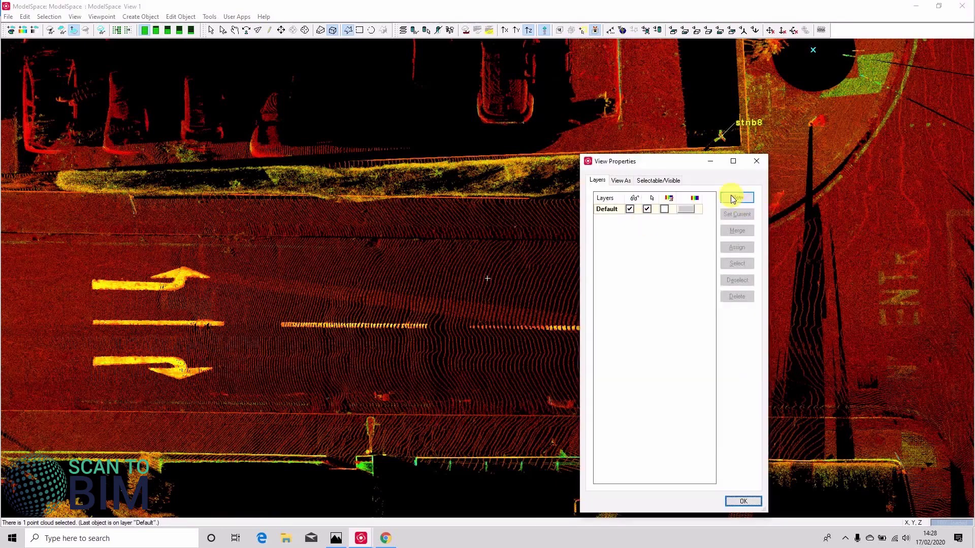
# Create a layer named Paintlines and assign the sub-selected road-marking points to it.
pyautogui.click(733, 200)
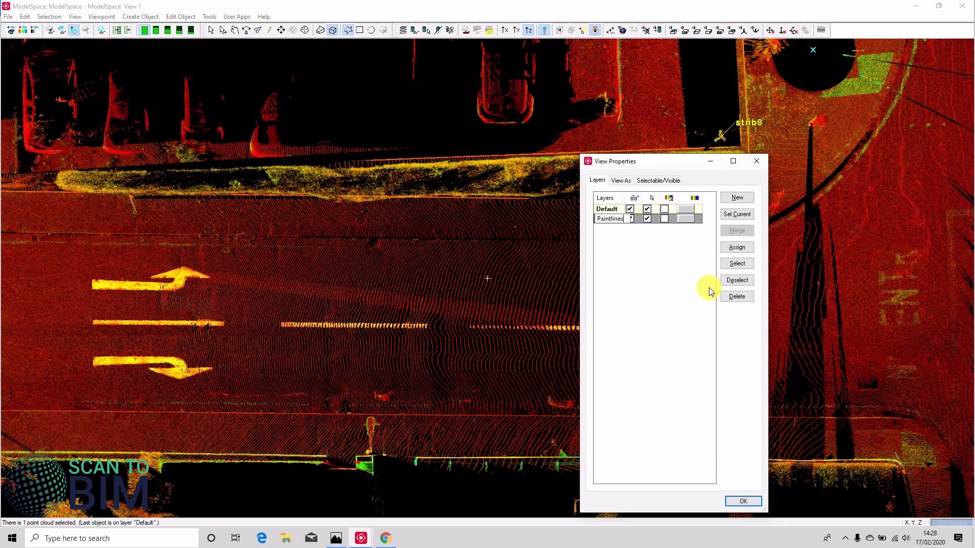
pyautogui.click(619, 219)
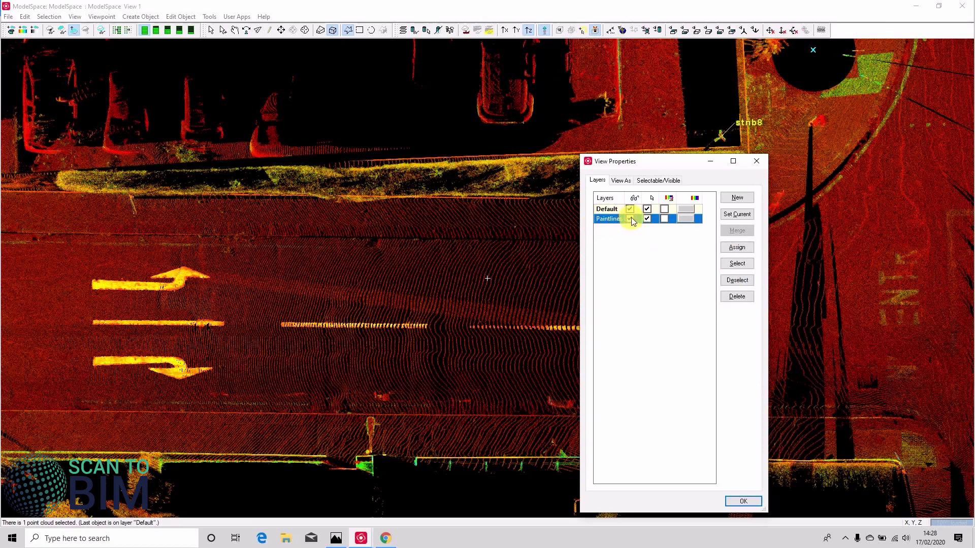
pyautogui.click(739, 249)
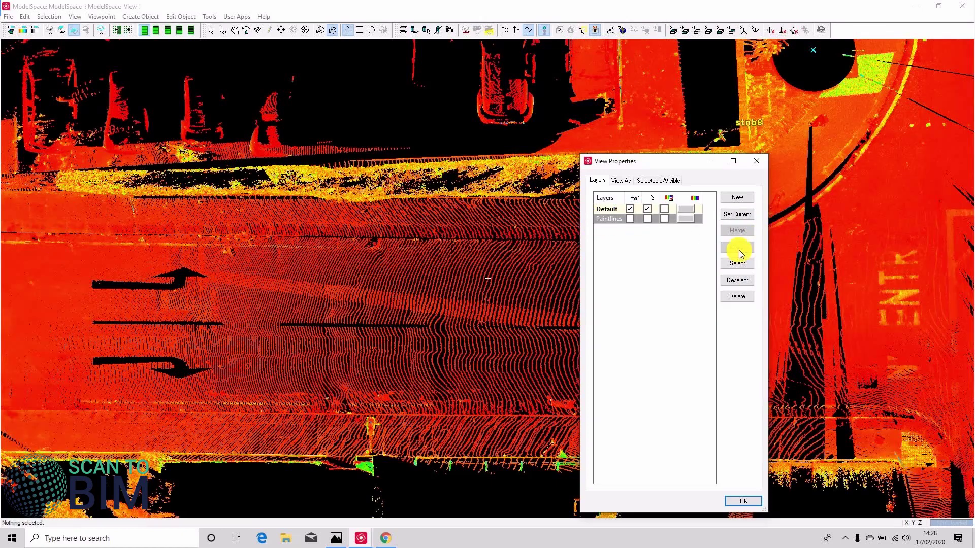
# Turn on visibility, selectability and the color override for the Paintlines layer and select its point cloud.
pyautogui.click(646, 219)
pyautogui.click(629, 219)
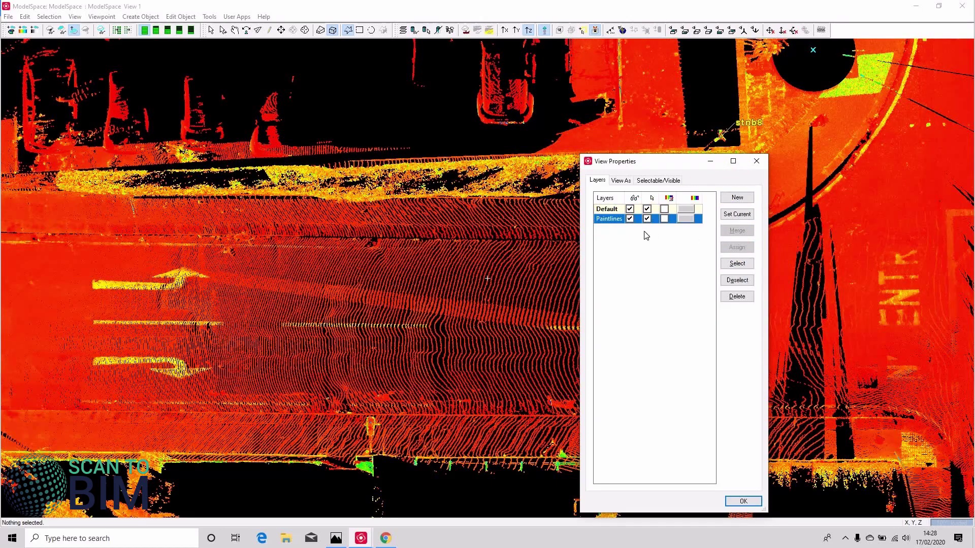
pyautogui.click(664, 219)
pyautogui.click(738, 263)
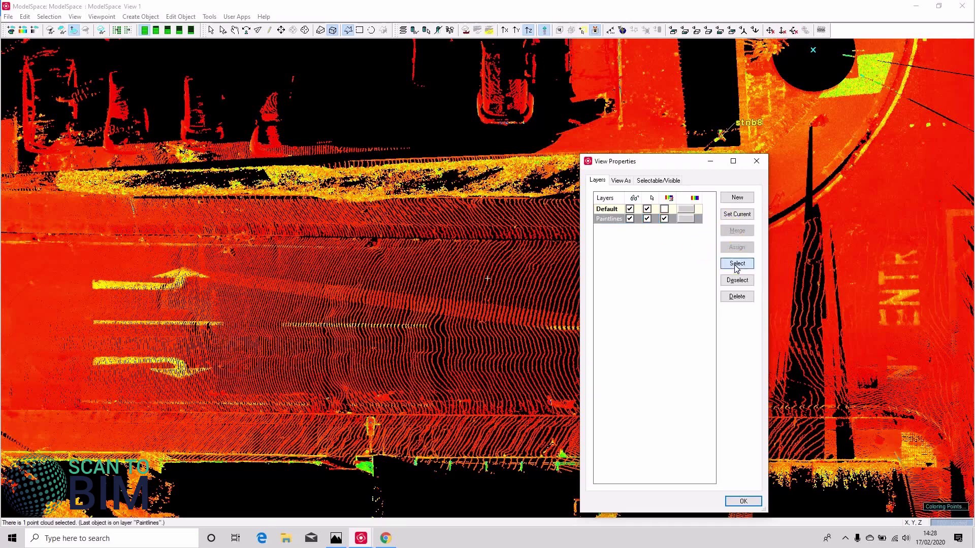
# Apply the Single Color map to the selected Paintlines points and set the layer colour to yellow.
pyautogui.click(172, 17)
pyautogui.moveTo(182, 39)
pyautogui.moveTo(325, 106)
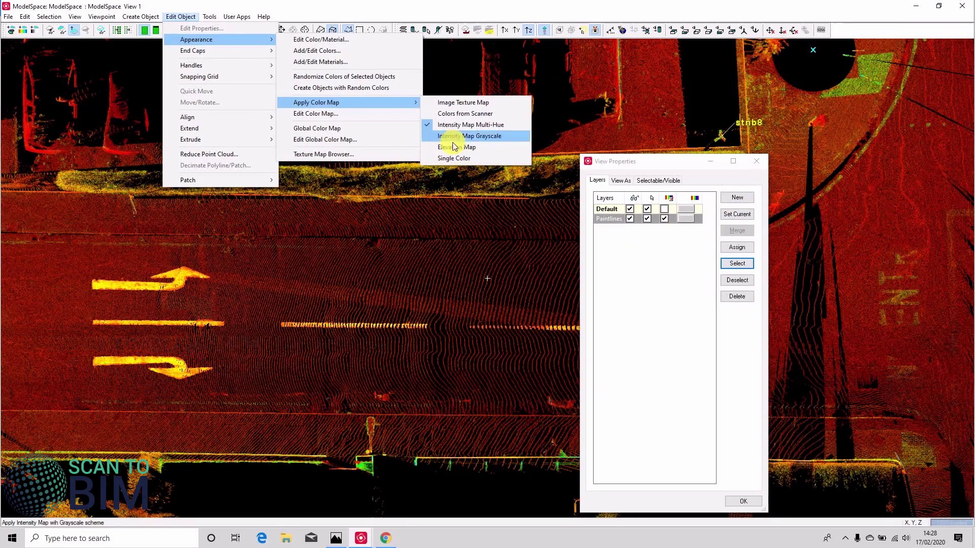
pyautogui.click(453, 139)
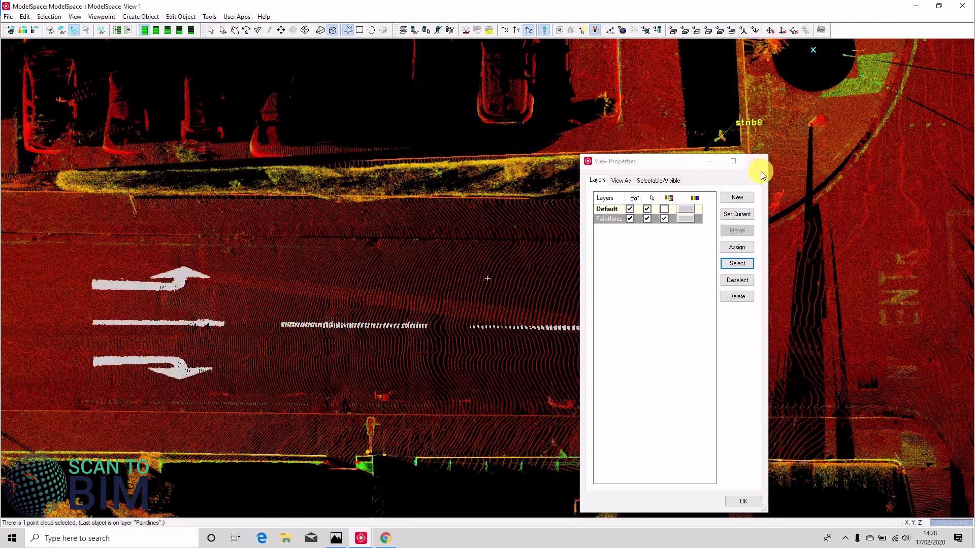
pyautogui.click(686, 219)
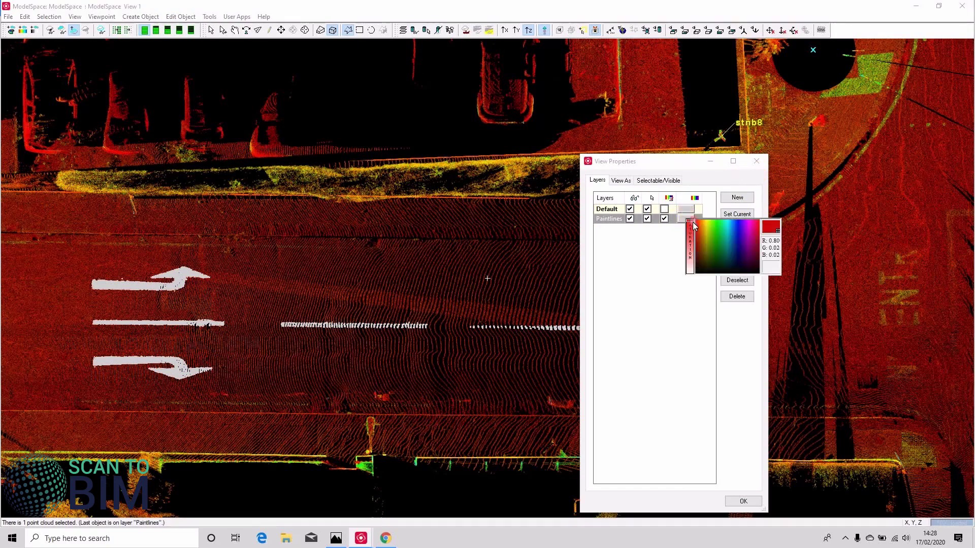
pyautogui.click(707, 225)
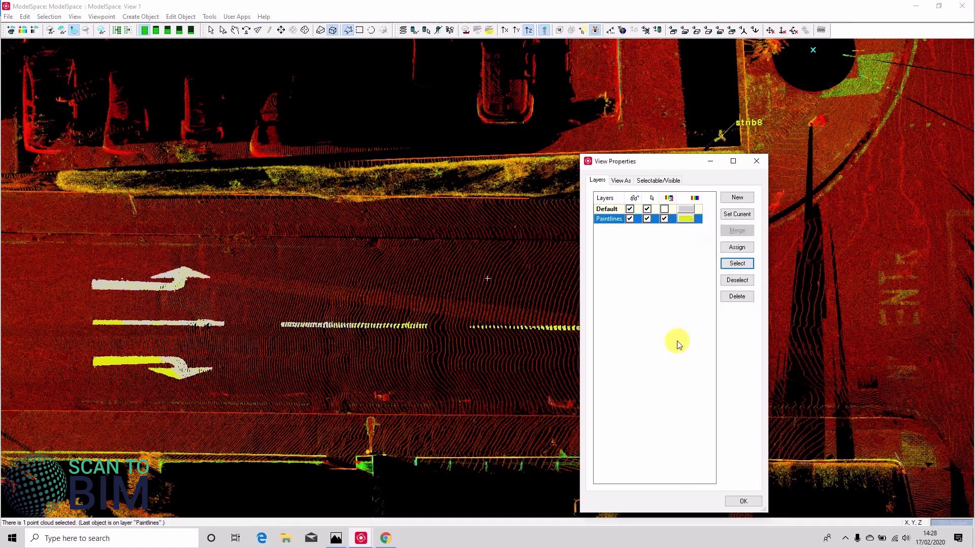
pyautogui.click(379, 273)
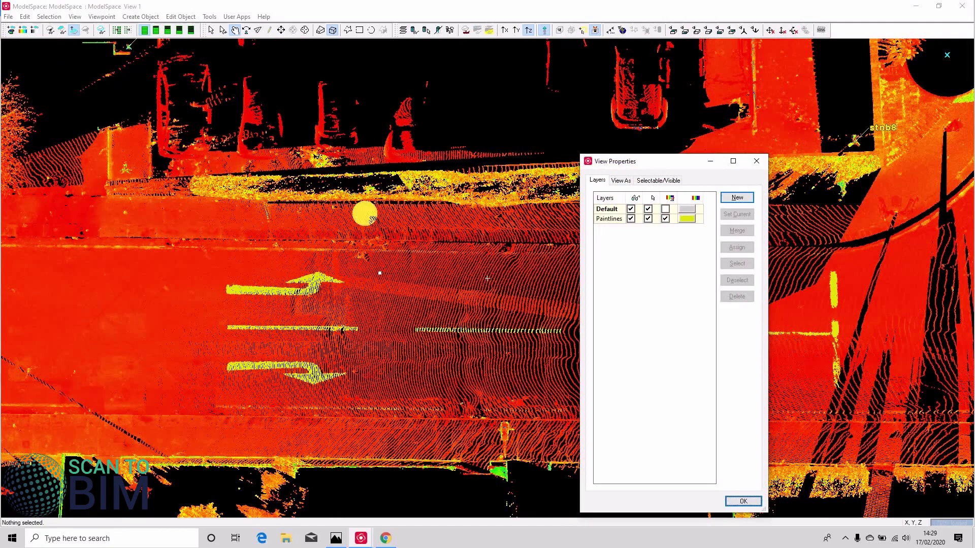
# Hide and show the Paintlines layer to check it, and try selecting everything on the Default layer.
pyautogui.click(631, 219)
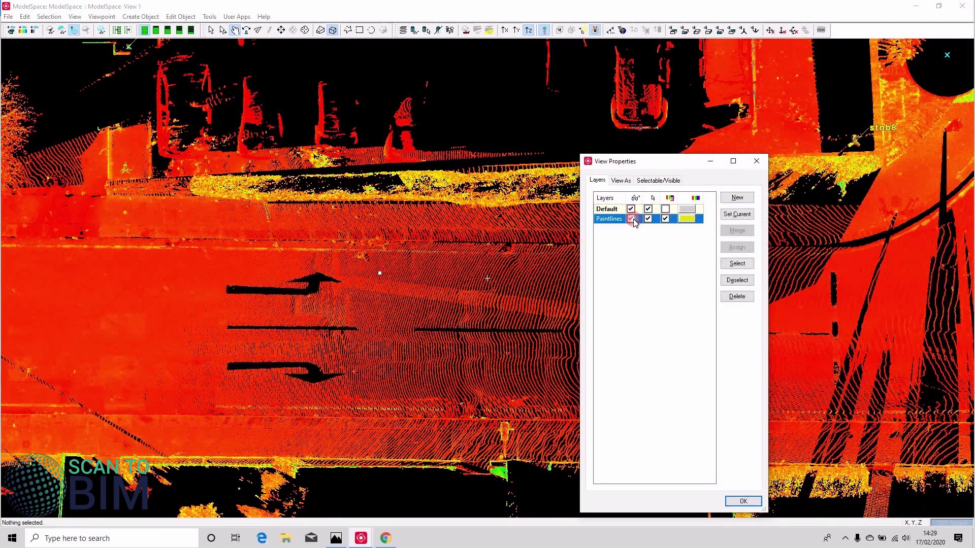
pyautogui.click(632, 219)
pyautogui.click(753, 263)
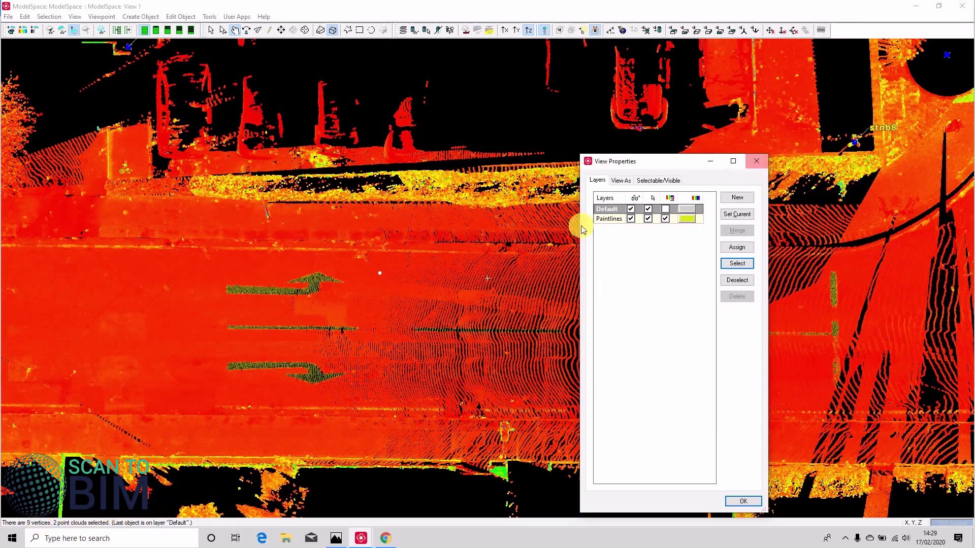
pyautogui.click(449, 113)
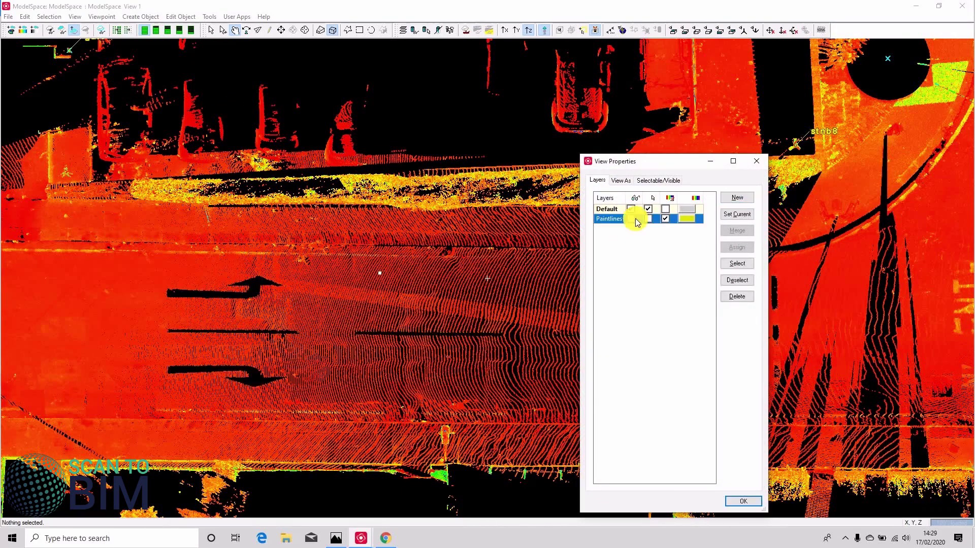
# With Paintlines hidden and unselectable, select the Default layer's point clouds and copy them to a new ModelSpace.
pyautogui.click(623, 210)
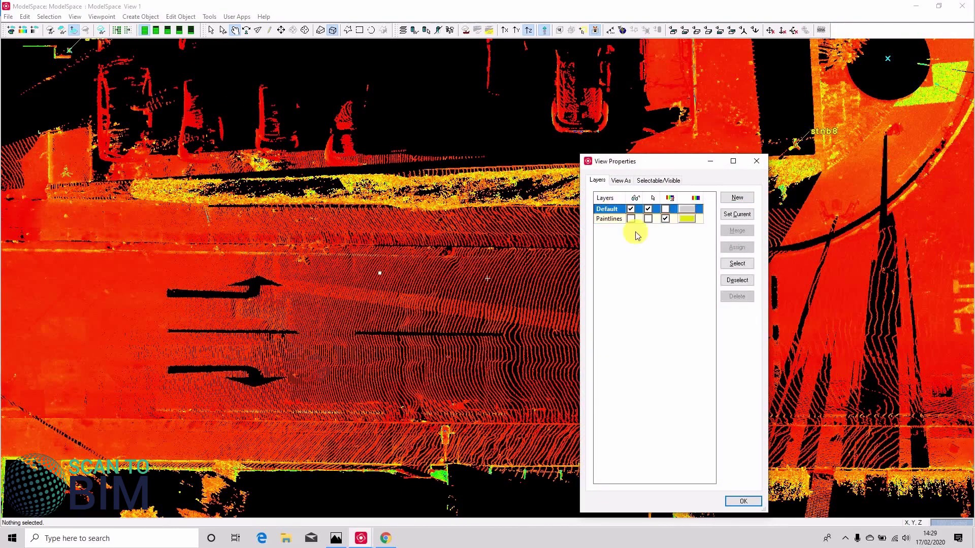
pyautogui.click(738, 263)
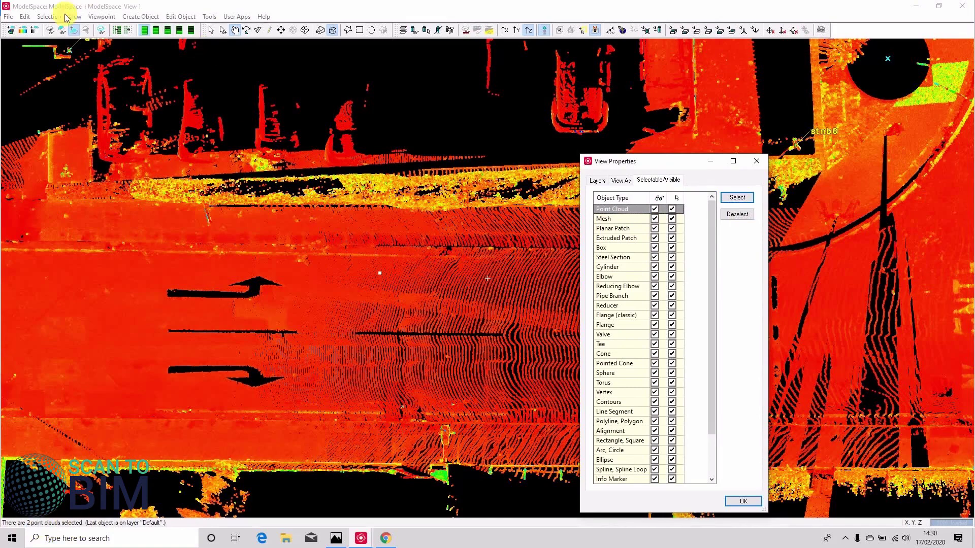
pyautogui.click(8, 16)
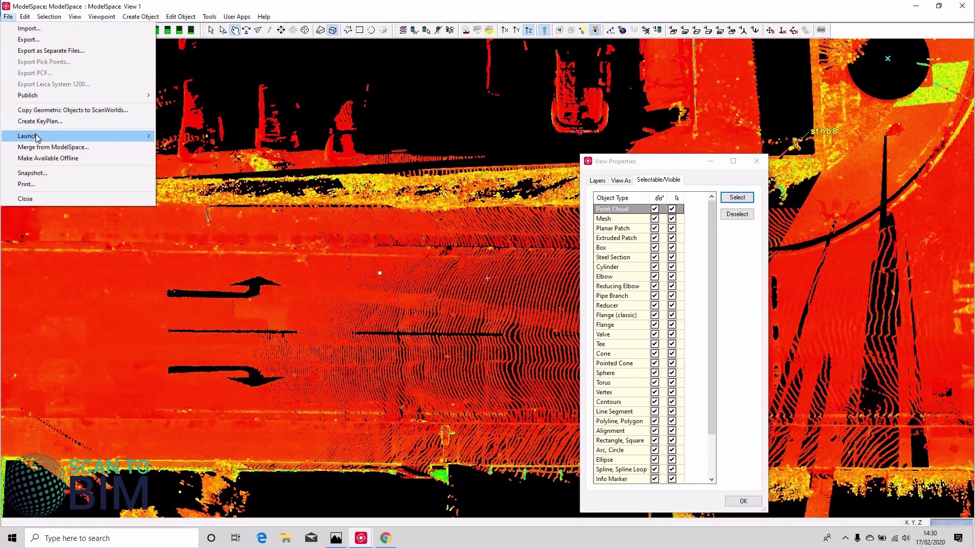
pyautogui.moveTo(37, 137)
pyautogui.click(214, 159)
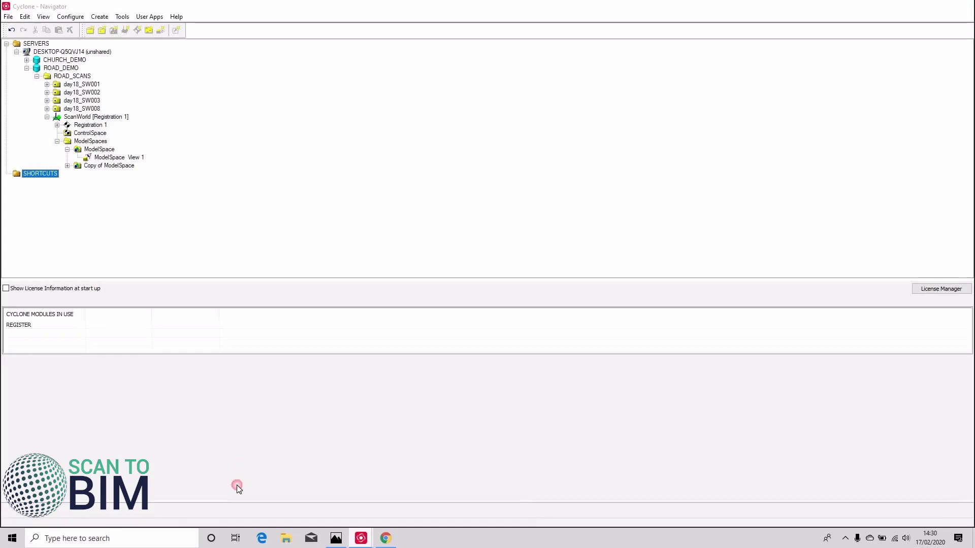
# Rename the copied ModelSpace to "To unify" and its view to "ModelSpace to unify View 1".
pyautogui.click(104, 166)
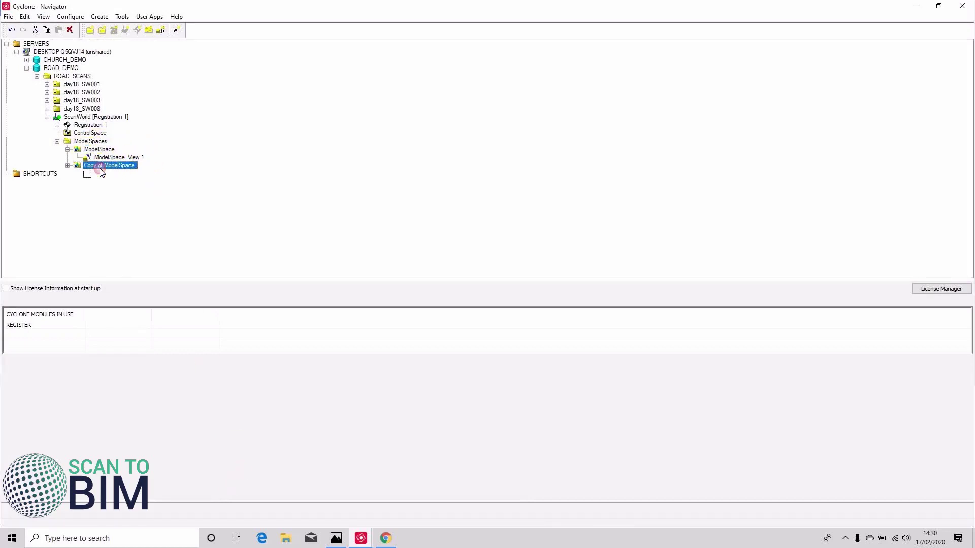
pyautogui.click(121, 167)
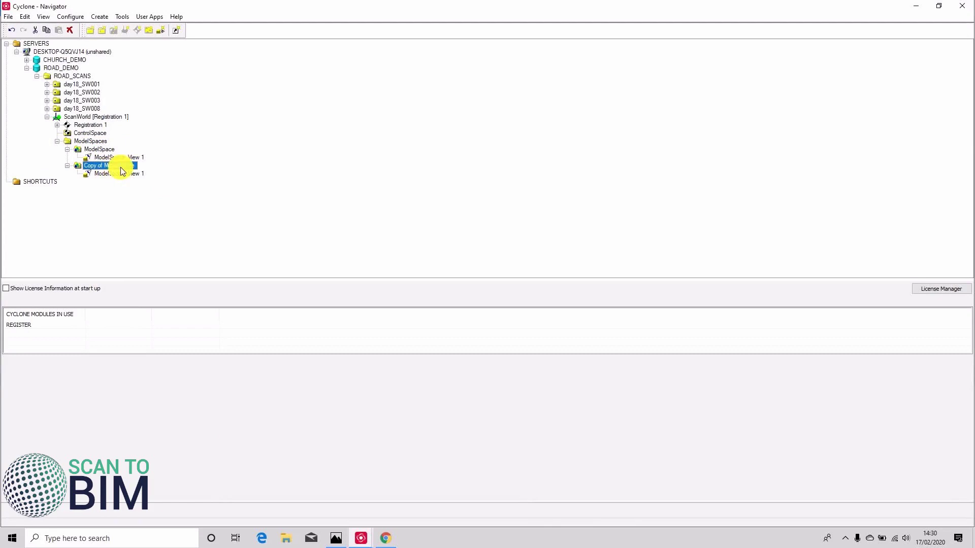
pyautogui.write('To unify')
pyautogui.click(142, 192)
pyautogui.click(126, 175)
pyautogui.write('to u')
pyautogui.write('nify')
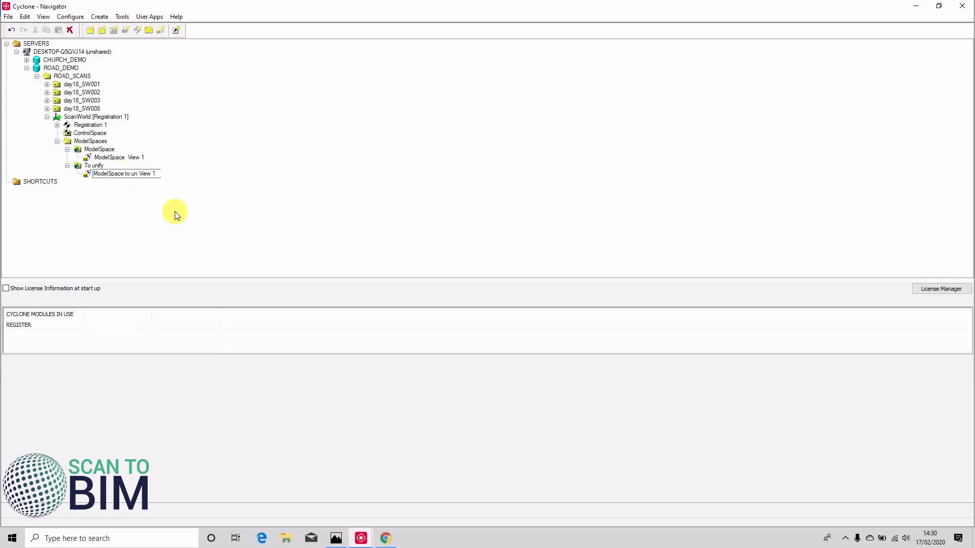
pyautogui.press('Return')
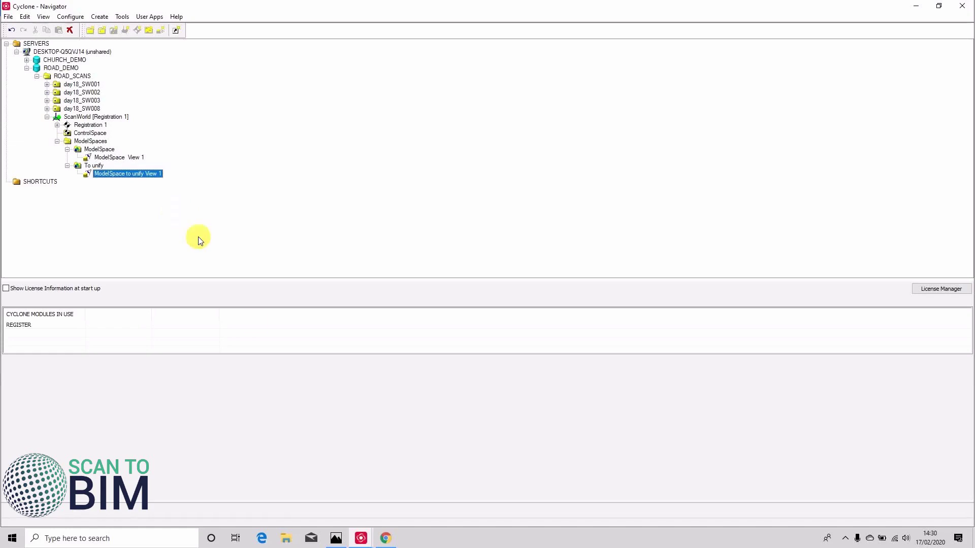
# Unify the clouds of "ModelSpace to unify View 1" without Fast Unify or point-spacing reduction.
pyautogui.moveTo(361, 539)
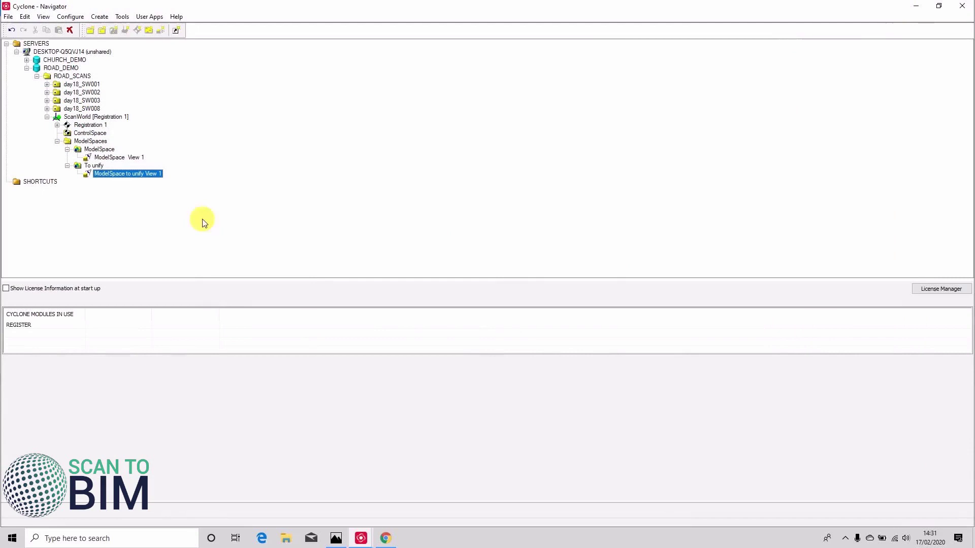
pyautogui.rightClick(105, 171)
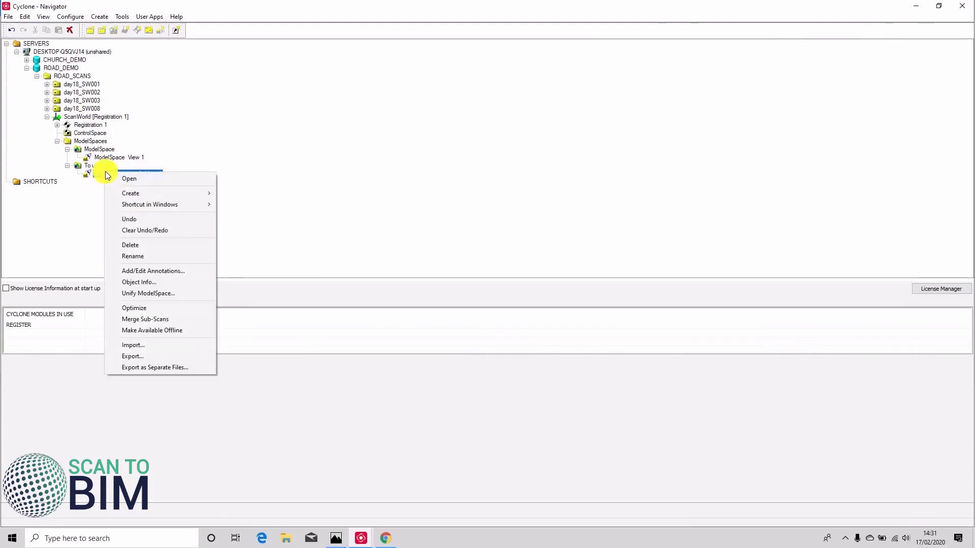
pyautogui.click(116, 294)
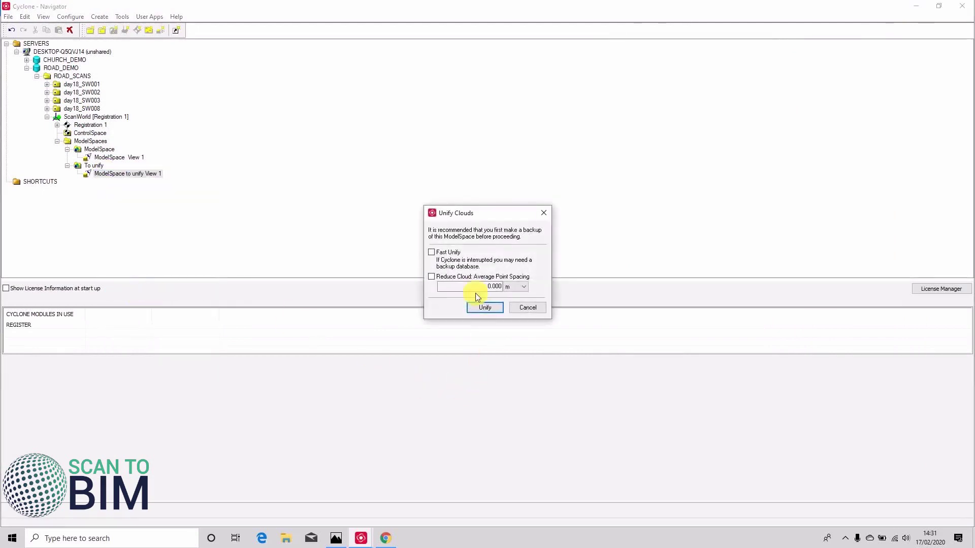
pyautogui.click(483, 307)
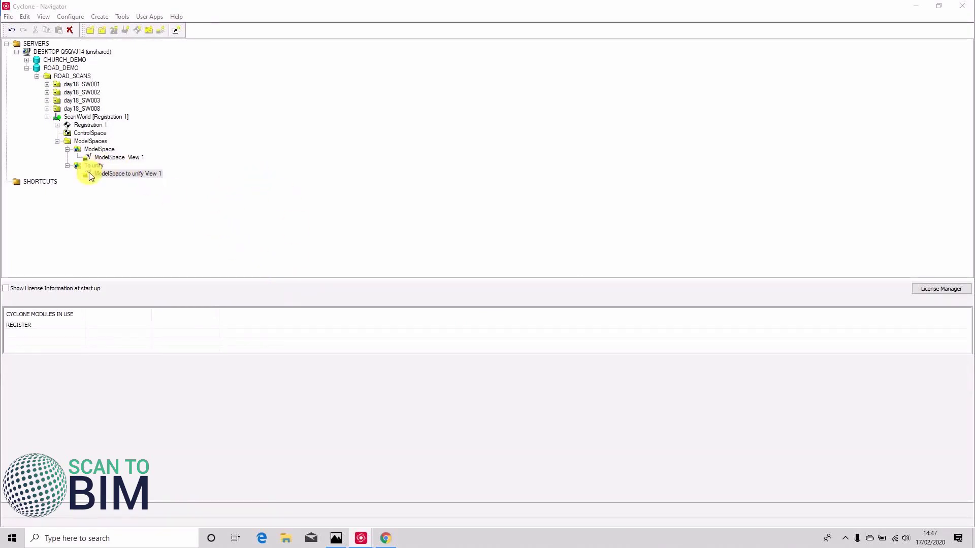
# Return to the original ModelSpace view and delete its selected Default-layer point clouds.
pyautogui.moveTo(355, 534)
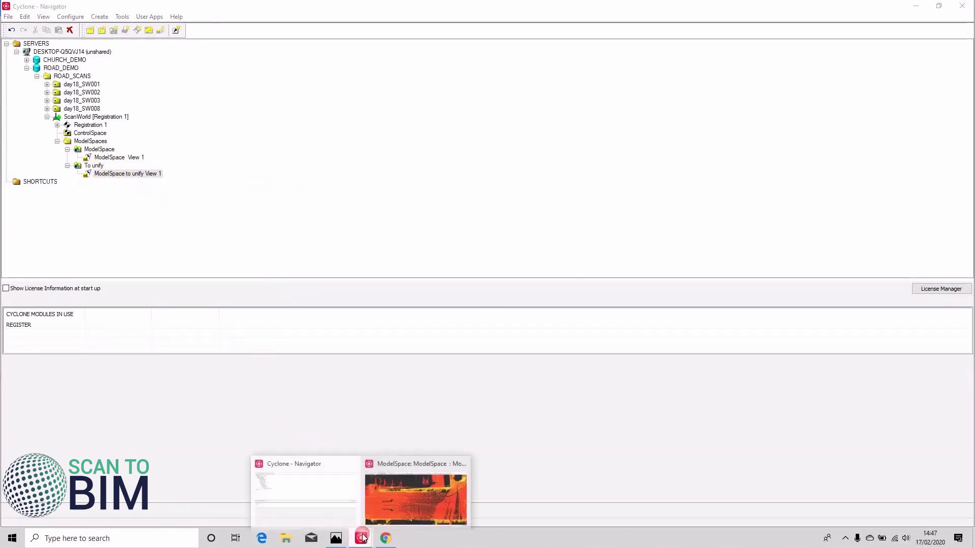
pyautogui.click(406, 482)
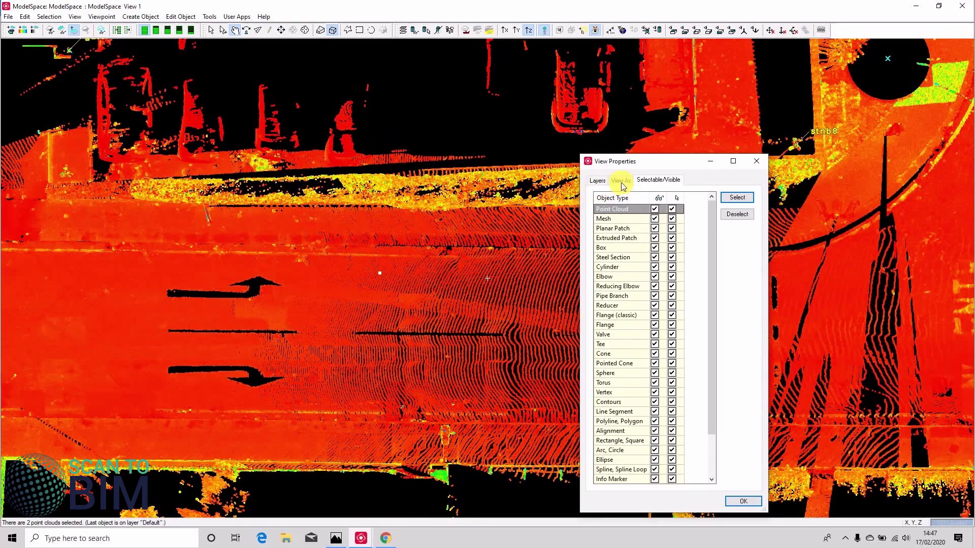
pyautogui.moveTo(342, 320); pyautogui.dragTo(341, 292, button='middle')
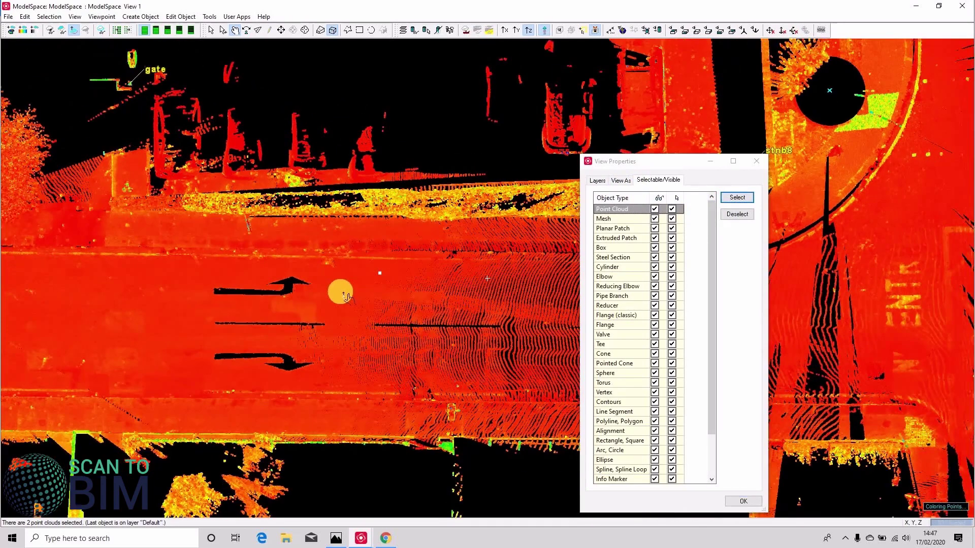
pyautogui.scroll(1, 345, 296)
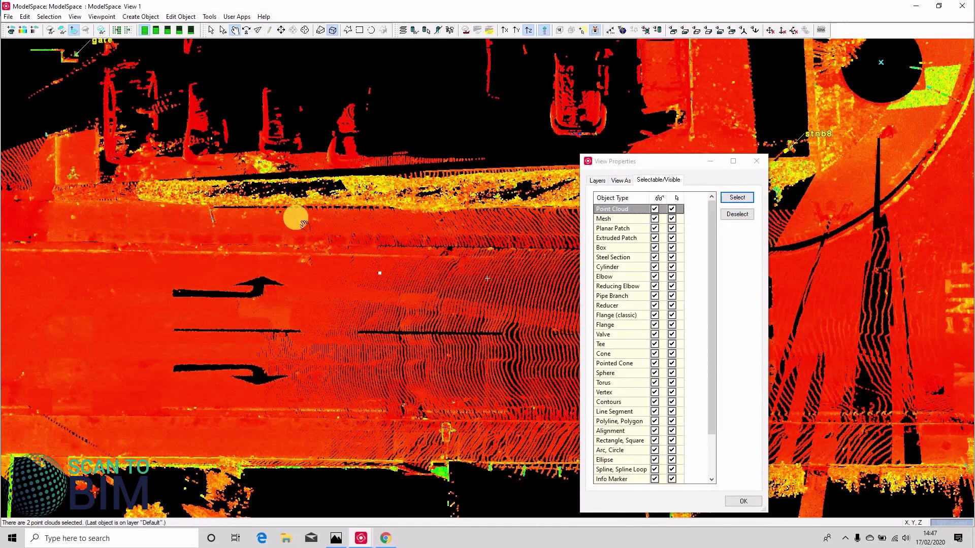
pyautogui.press('Delete')
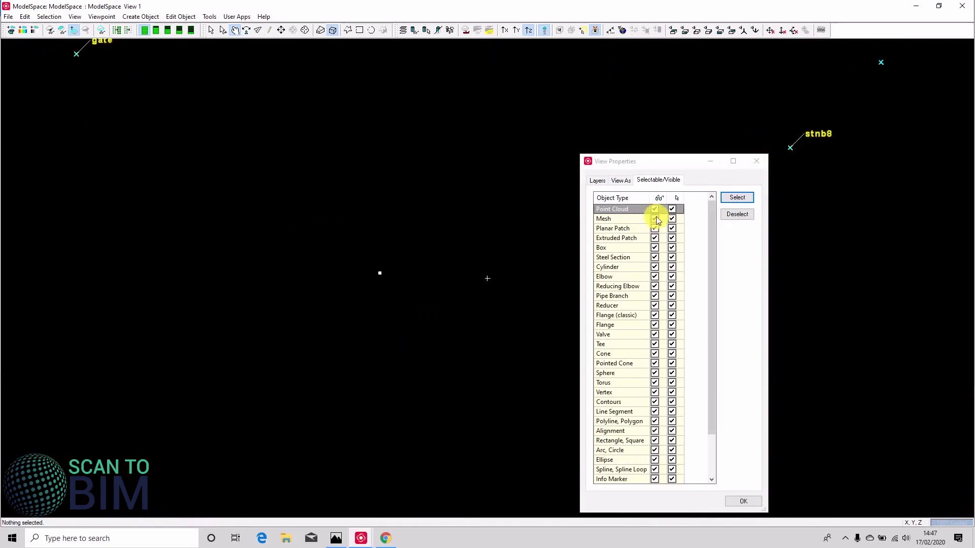
# Make the Paintlines layer visible and selectable again in the original ModelSpace view, and switch to the Cyclone Navigator.
pyautogui.click(599, 181)
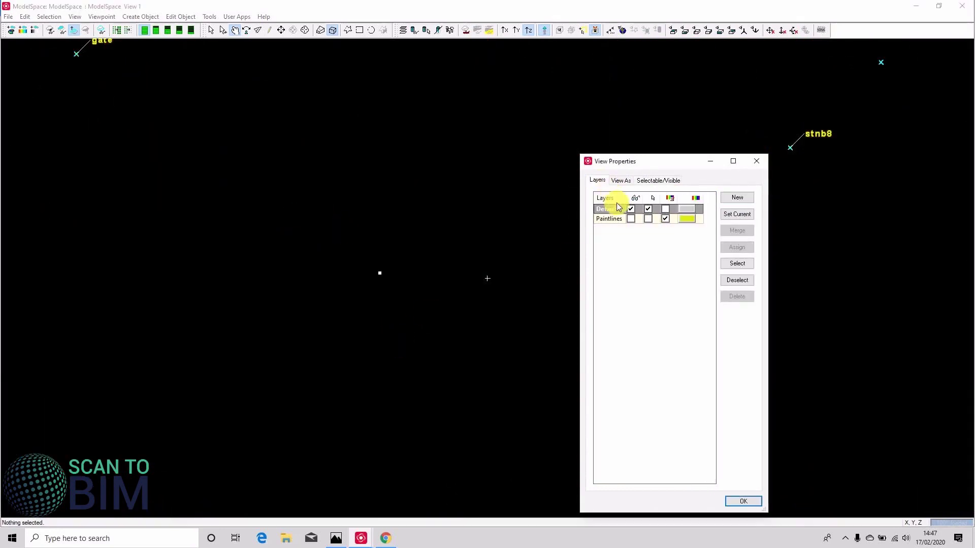
pyautogui.click(630, 219)
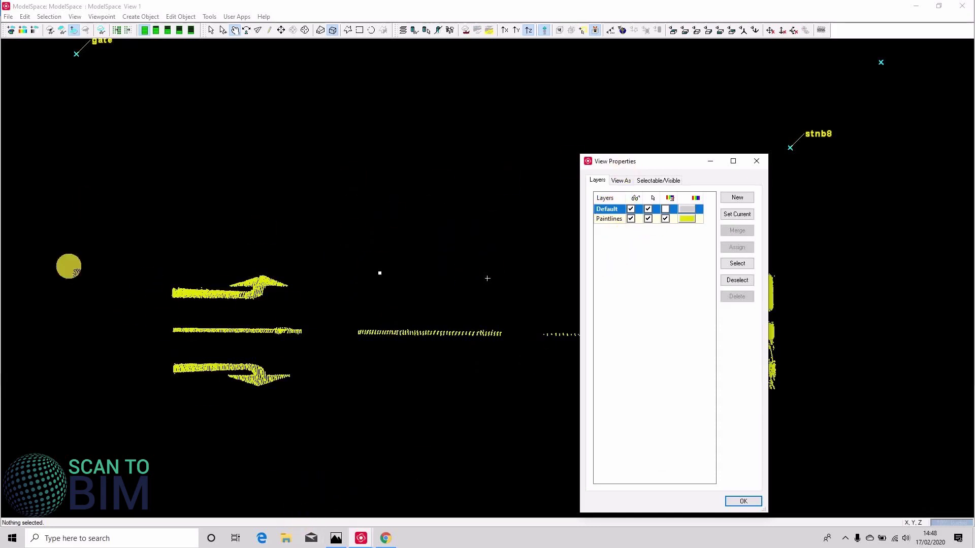
pyautogui.click(361, 539)
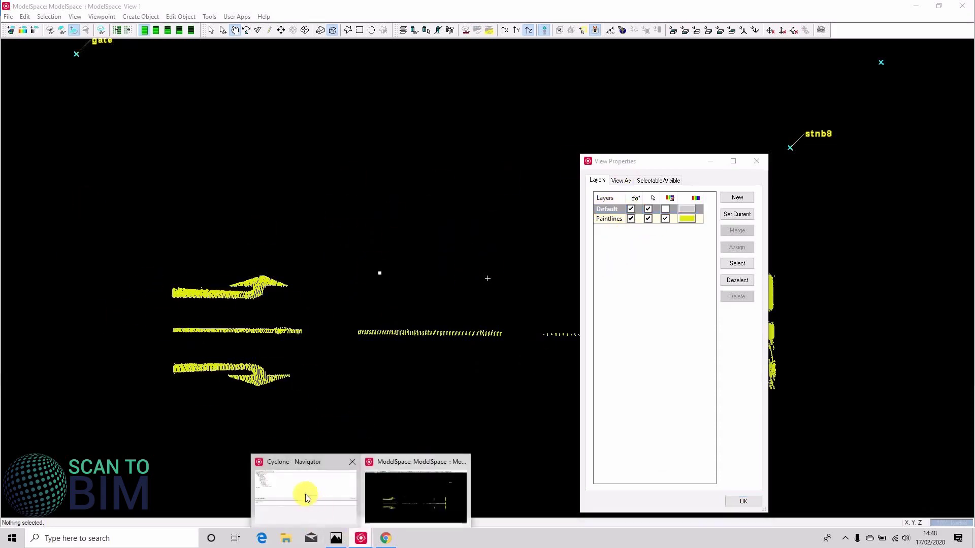
pyautogui.click(305, 492)
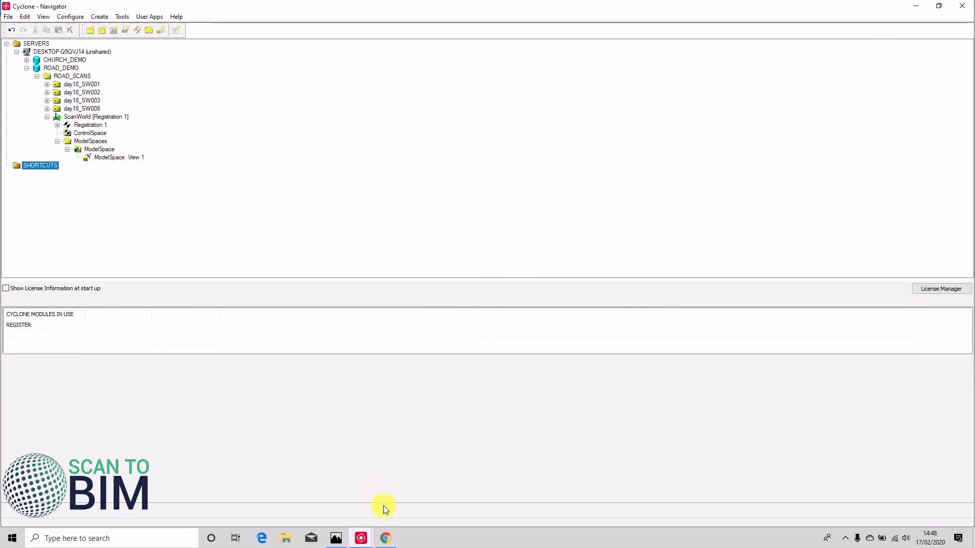
# Return to the original ModelSpace view and check its layer separation by hiding and reshowing Default and Paintlines in turn.
pyautogui.moveTo(361, 538)
pyautogui.click(421, 488)
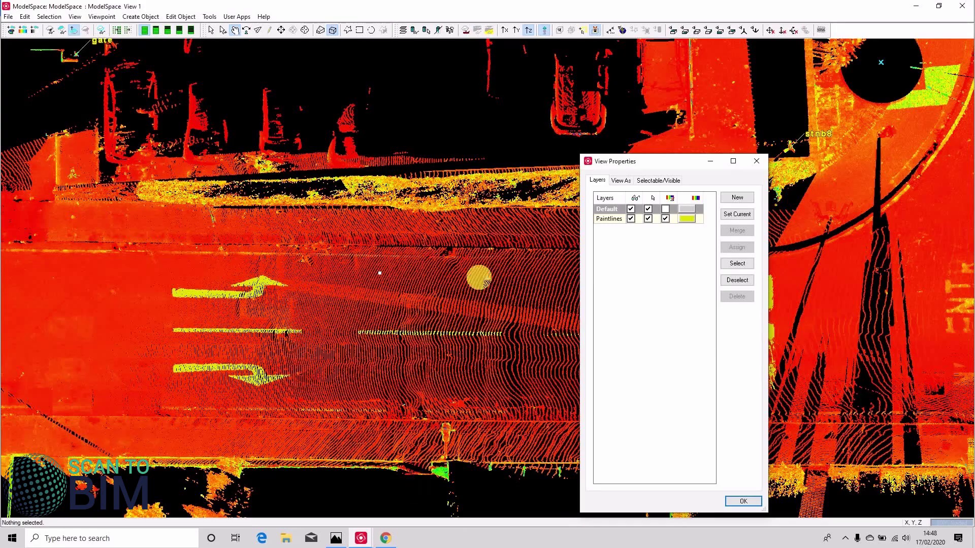
pyautogui.click(631, 209)
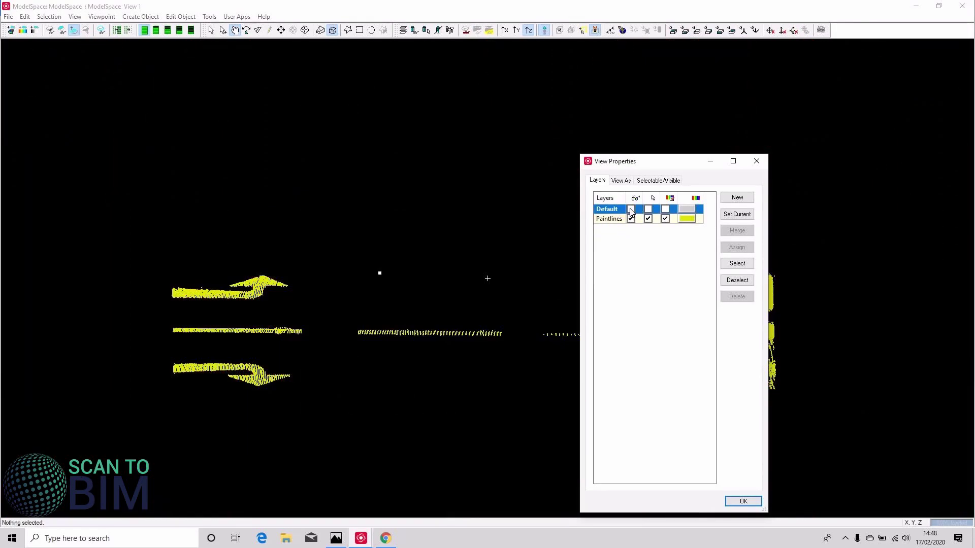
pyautogui.click(631, 210)
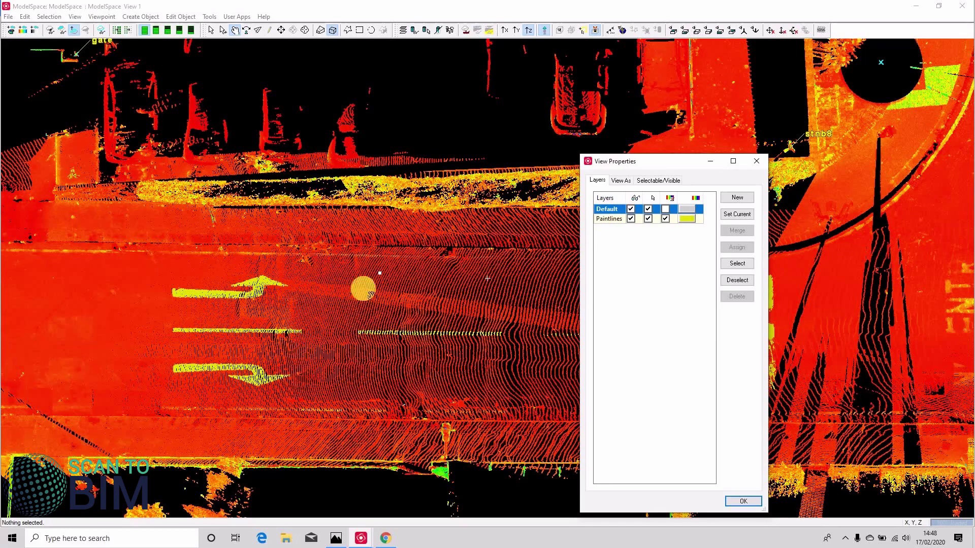
pyautogui.click(632, 219)
pyautogui.click(631, 219)
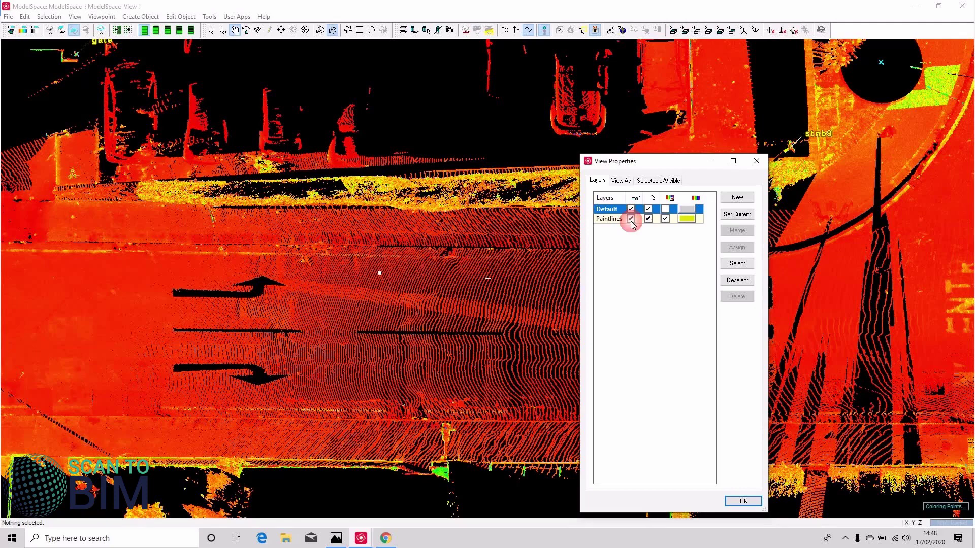
# Select all objects in the ModelSpace to check how many point clouds it contains, and clear the selection.
pyautogui.click(54, 17)
pyautogui.click(61, 29)
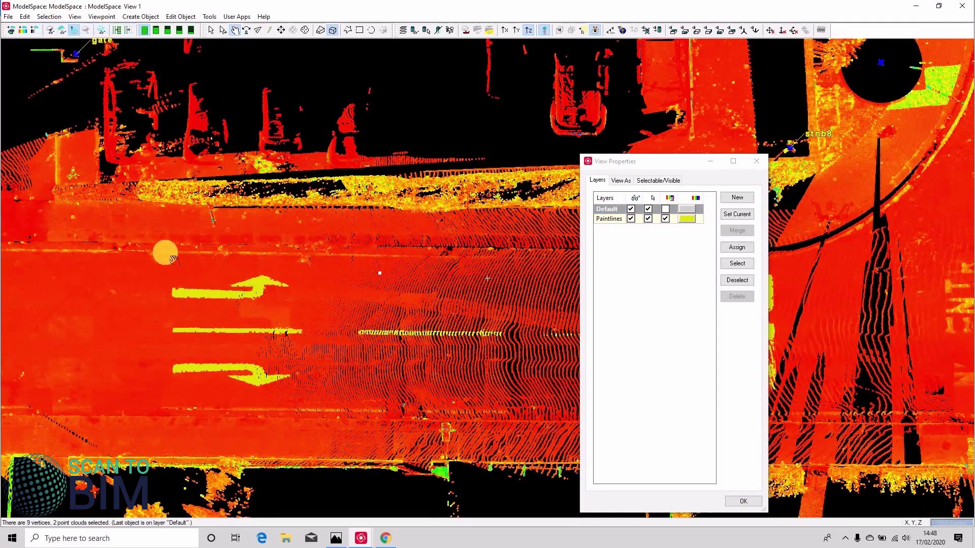
pyautogui.press('Escape')
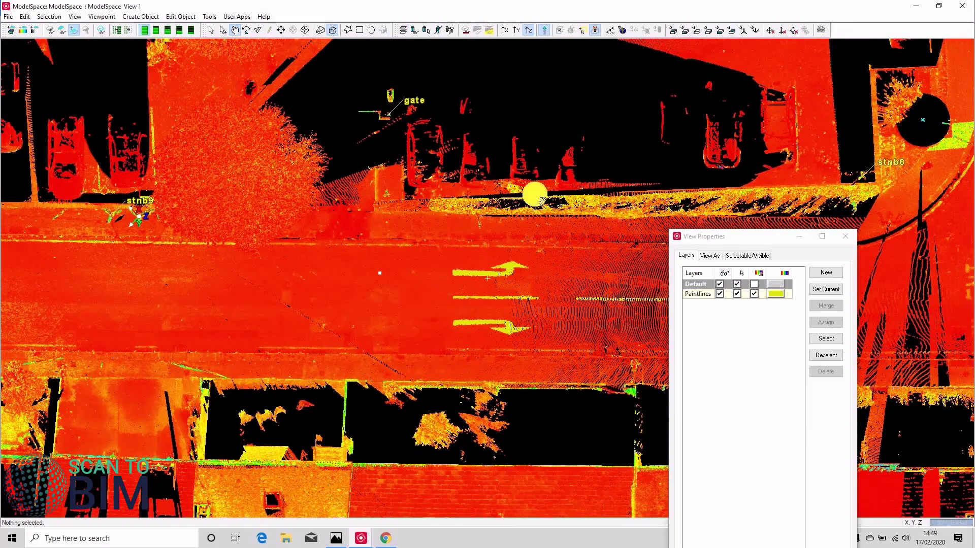
# Examine the cleaned road scan along the street and junction, from above and in perspective at street level.
pyautogui.moveTo(538, 195); pyautogui.dragTo(237, 187)
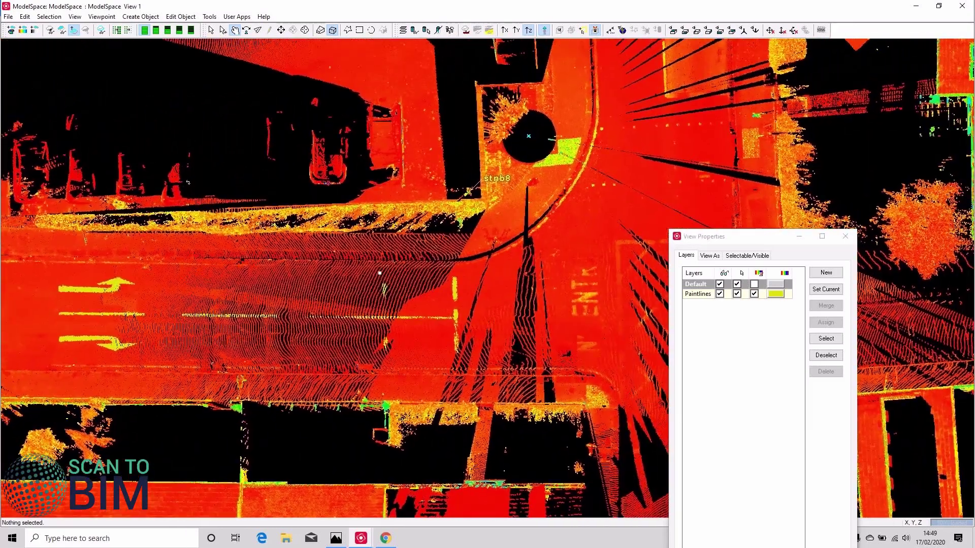
pyautogui.moveTo(482, 196); pyautogui.dragTo(372, 202)
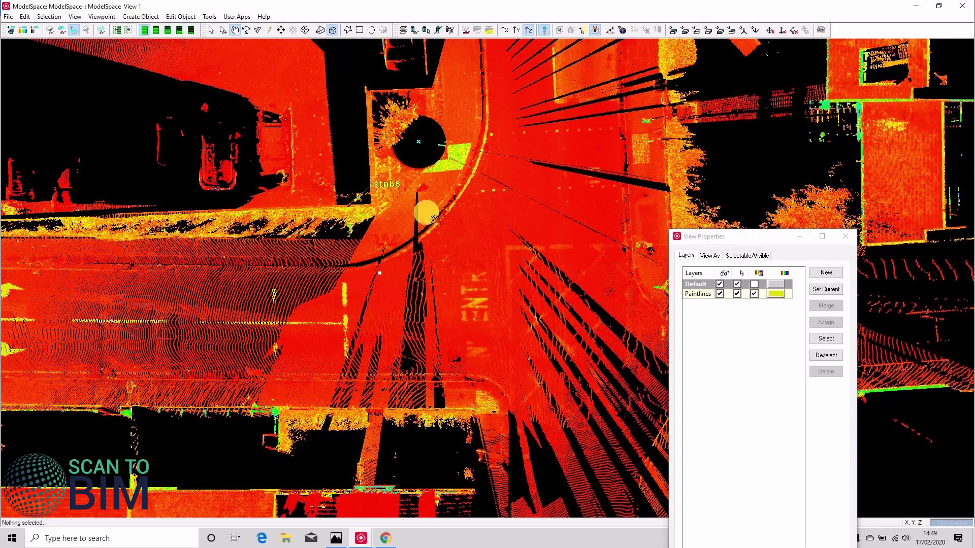
pyautogui.moveTo(96, 238); pyautogui.dragTo(588, 227)
pyautogui.moveTo(217, 218); pyautogui.dragTo(574, 217)
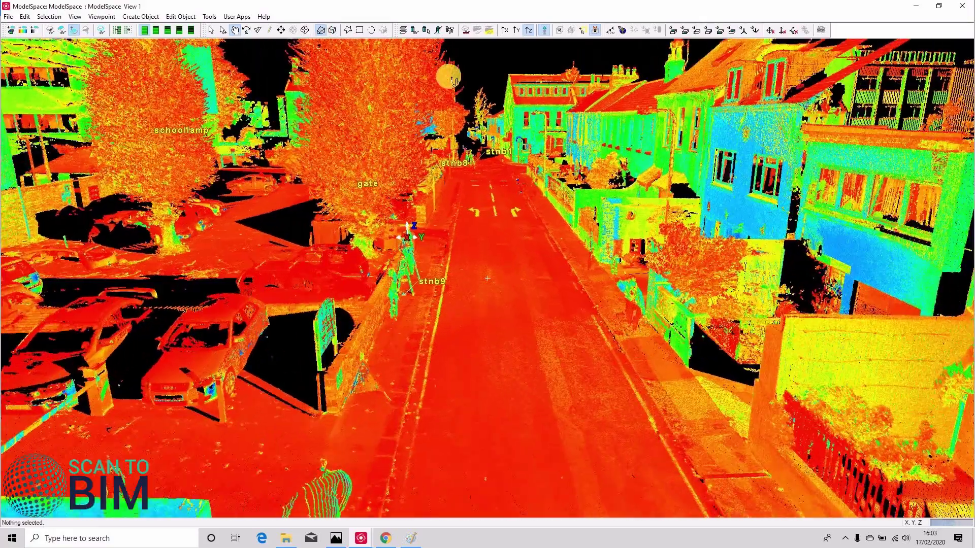
pyautogui.moveTo(449, 75); pyautogui.dragTo(452, 132)
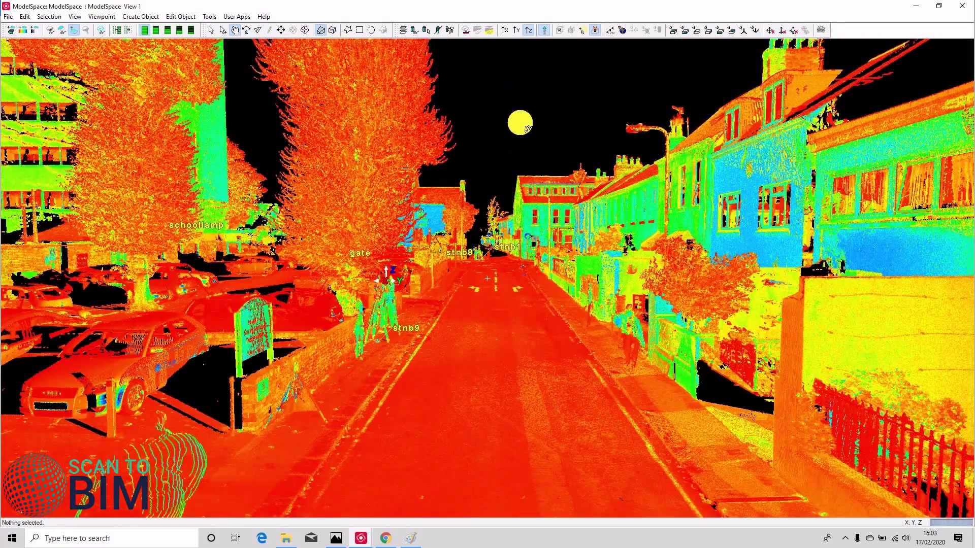